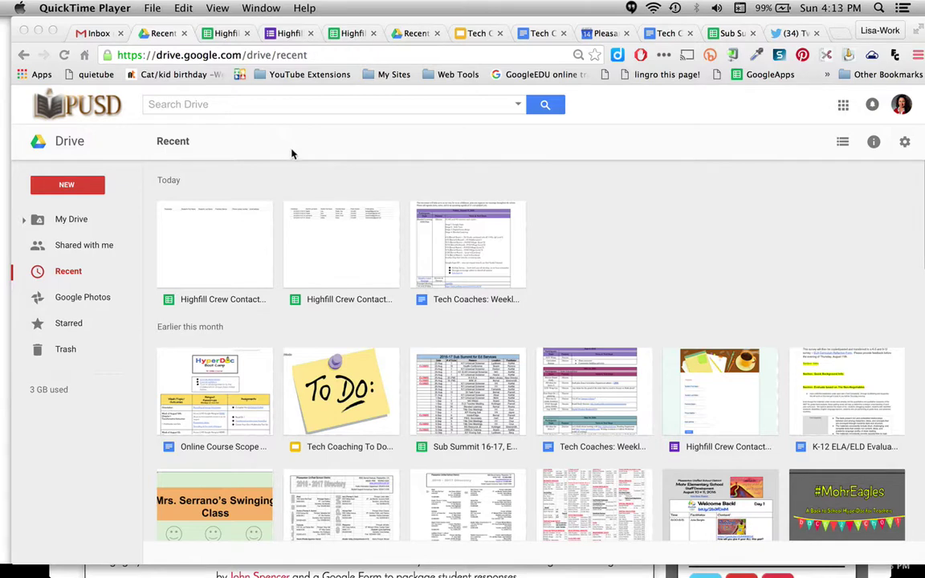
# Step: Create a new blank Google Form from Google Drive's New > More menu
pyautogui.click(66, 185)
pyautogui.click(66, 183)
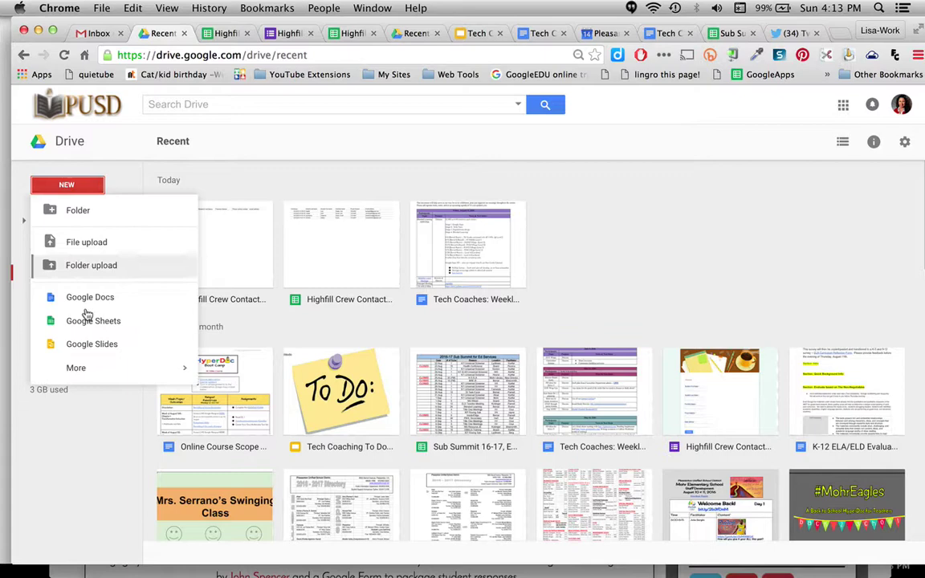
pyautogui.moveTo(83, 369)
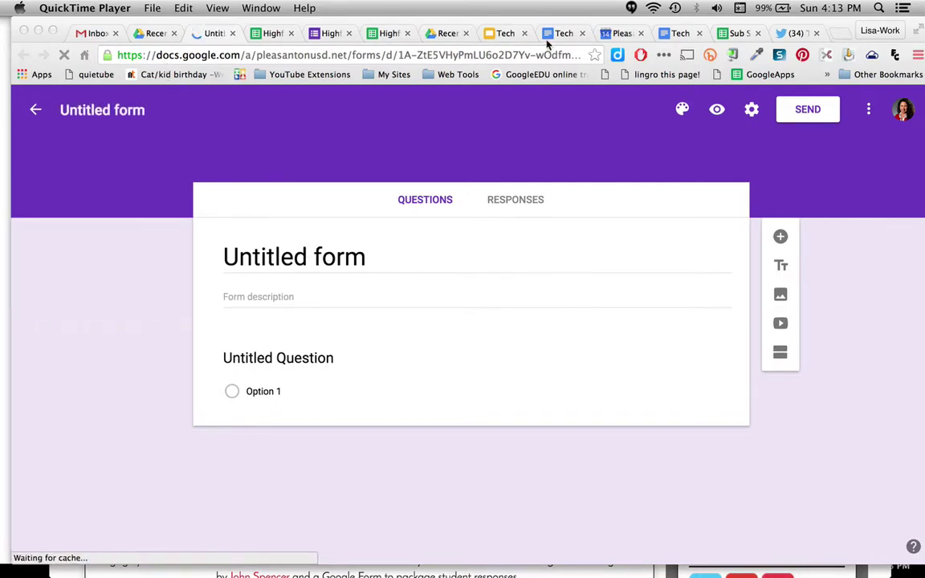
# Step: Rename the form title from 'Untitled form' to 'HighfillCrew Contacts 2016-2017'
pyautogui.click(305, 257)
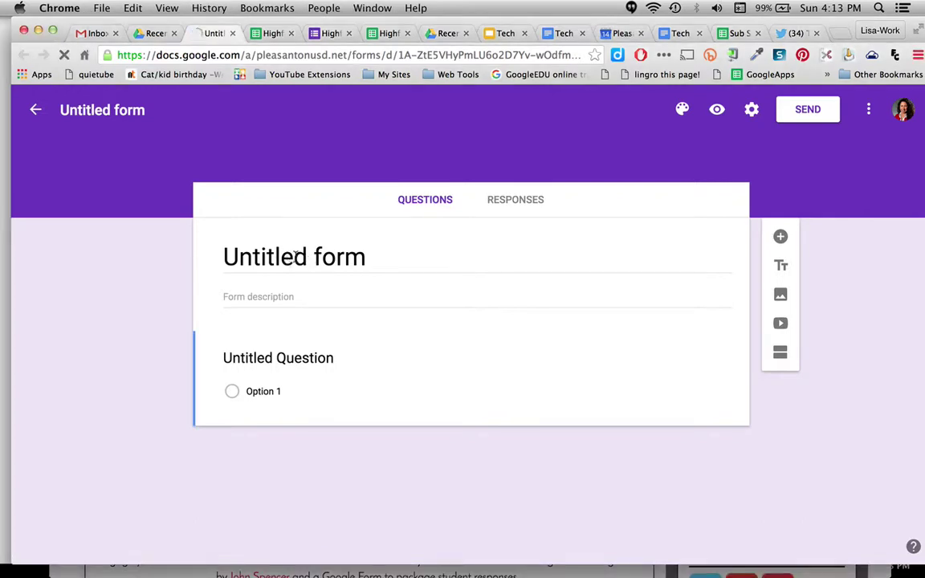
pyautogui.click(288, 258)
pyautogui.write('HighfillCrew Contan')
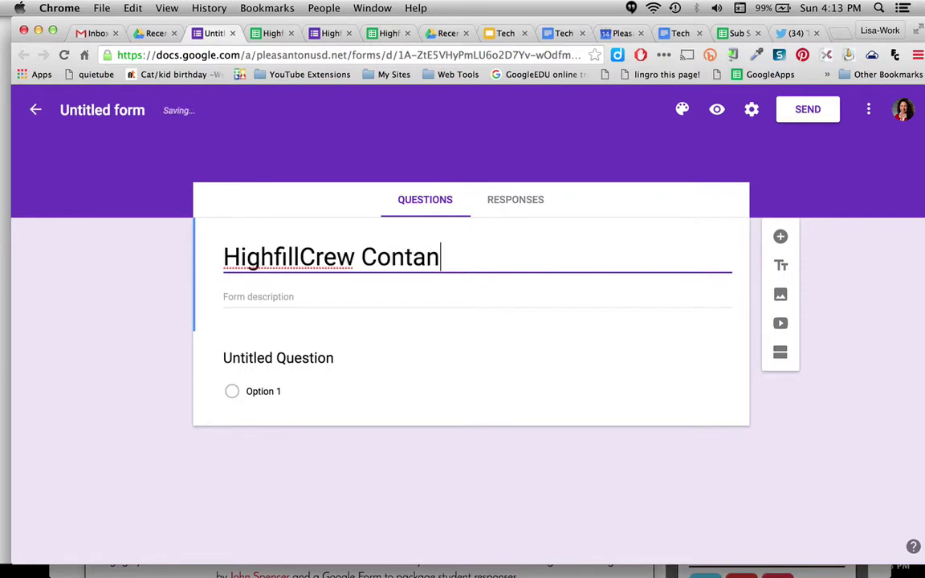
pyautogui.press('BackSpace')
pyautogui.write('cts 201')
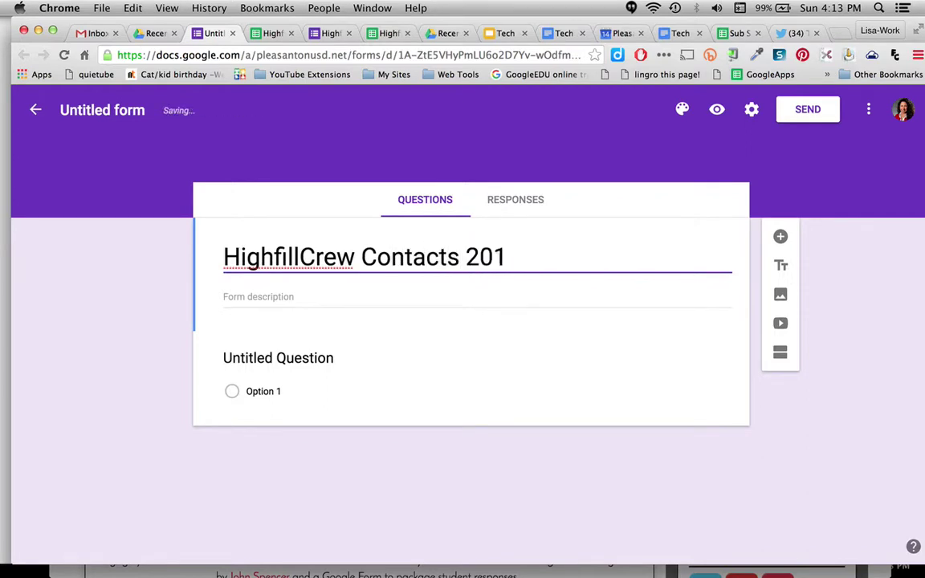
pyautogui.write('6-201')
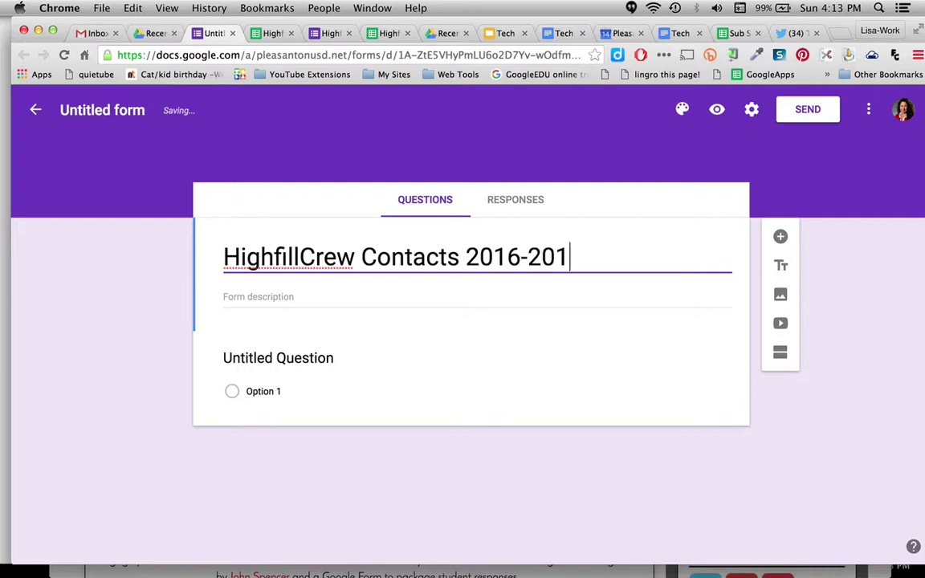
pyautogui.write('7')
# Step: Retitle the first question 'Student first name' and make it a required short-answer question
pyautogui.click(276, 358)
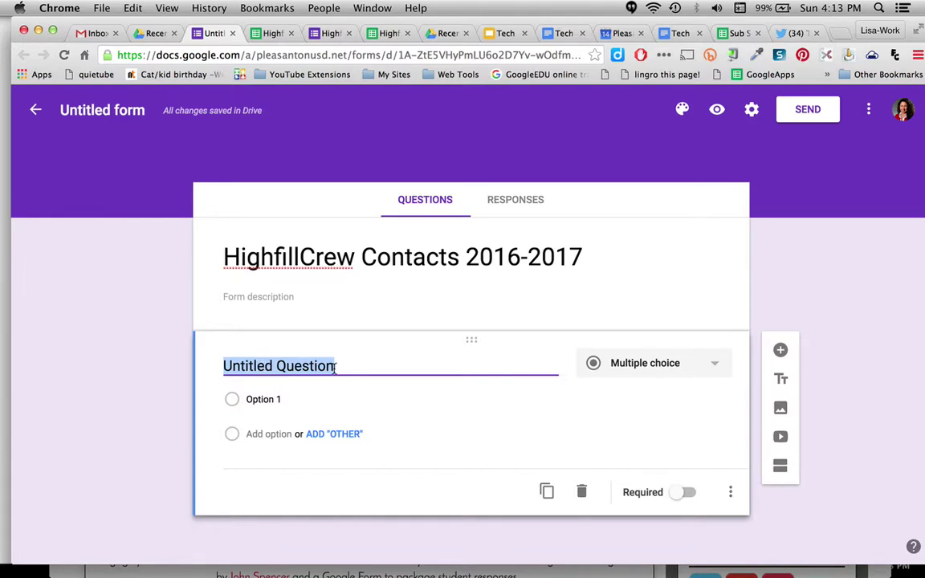
pyautogui.write('Student')
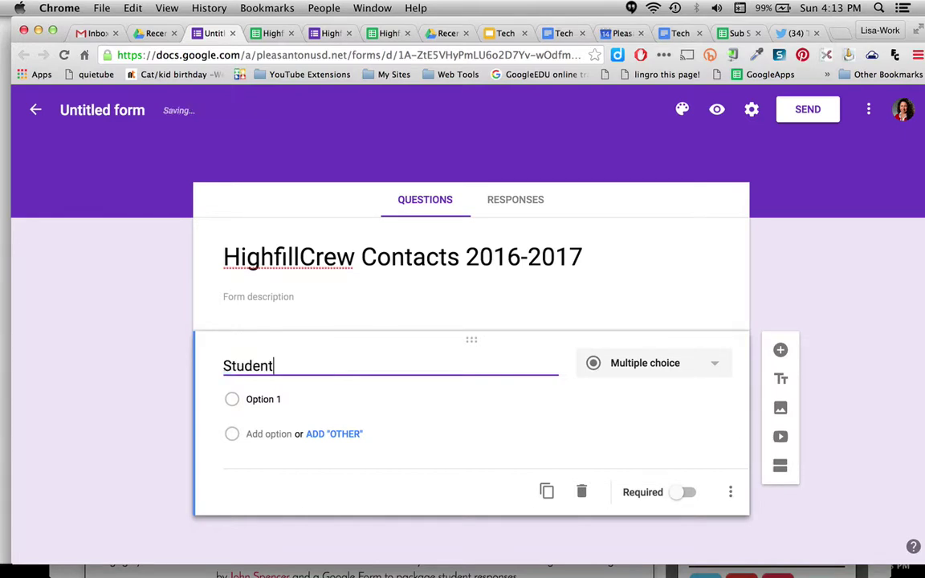
pyautogui.write(' first name')
pyautogui.click(631, 365)
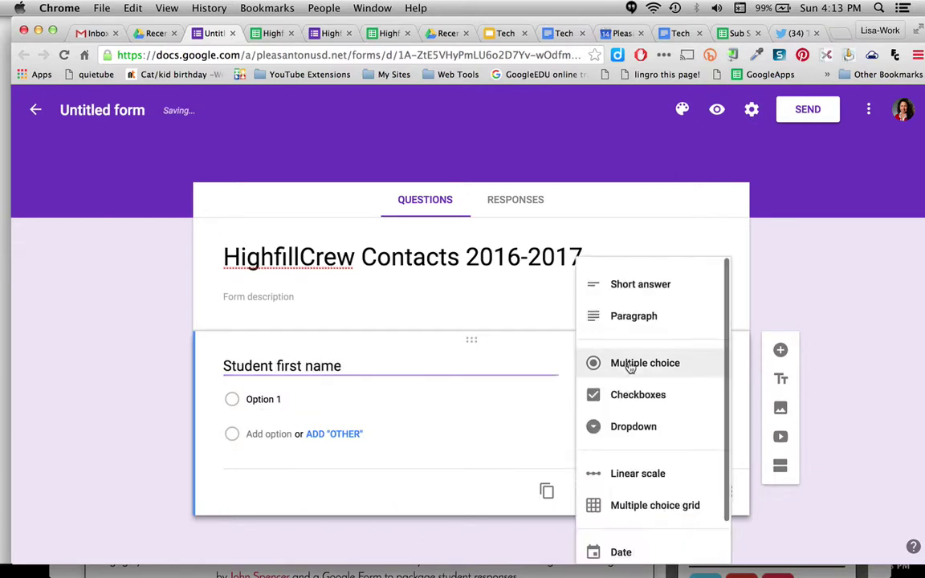
pyautogui.click(649, 287)
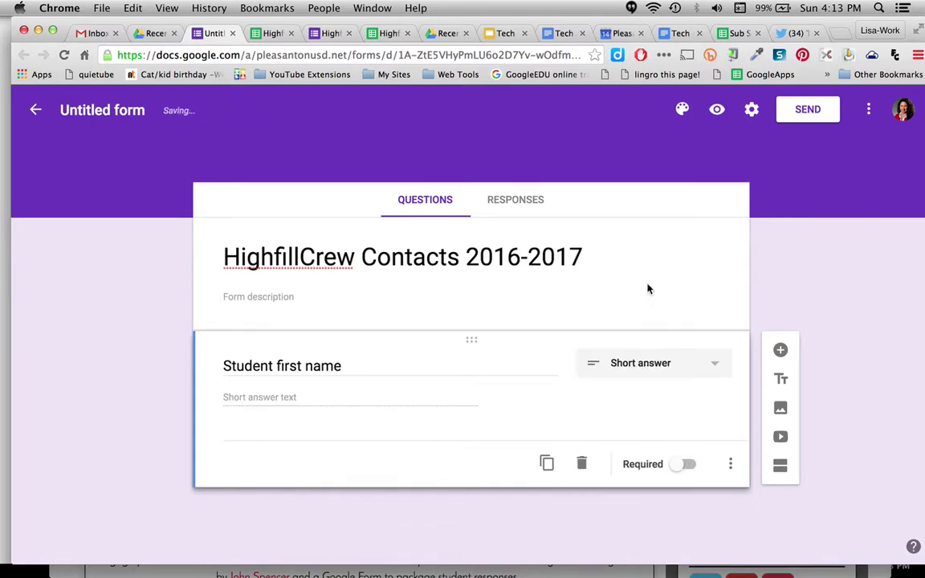
pyautogui.click(689, 468)
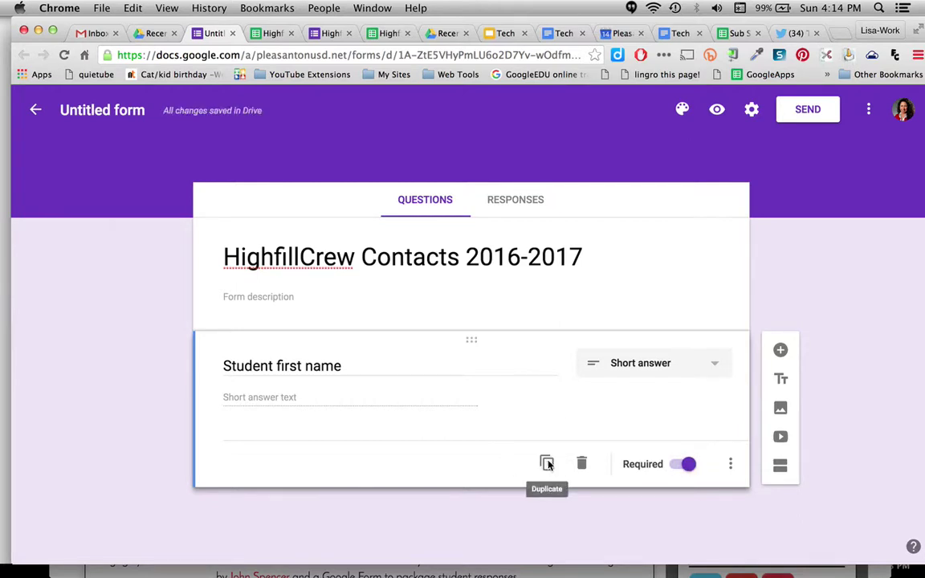
# Step: Duplicate the first question and retitle the copy 'Student last name'
pyautogui.click(546, 464)
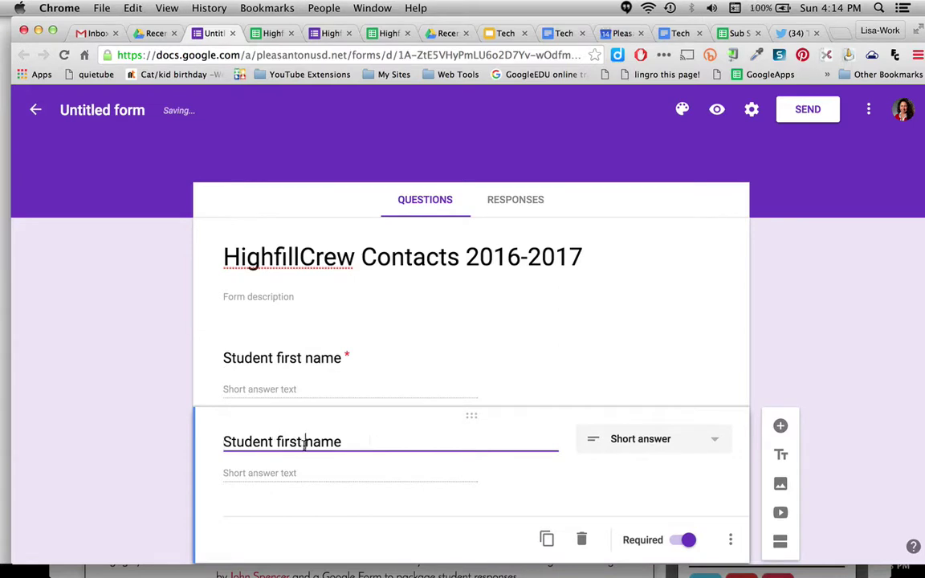
pyautogui.press('BackSpace')
pyautogui.press('BackSpace')
pyautogui.press('BackSpace')
pyautogui.press('BackSpace')
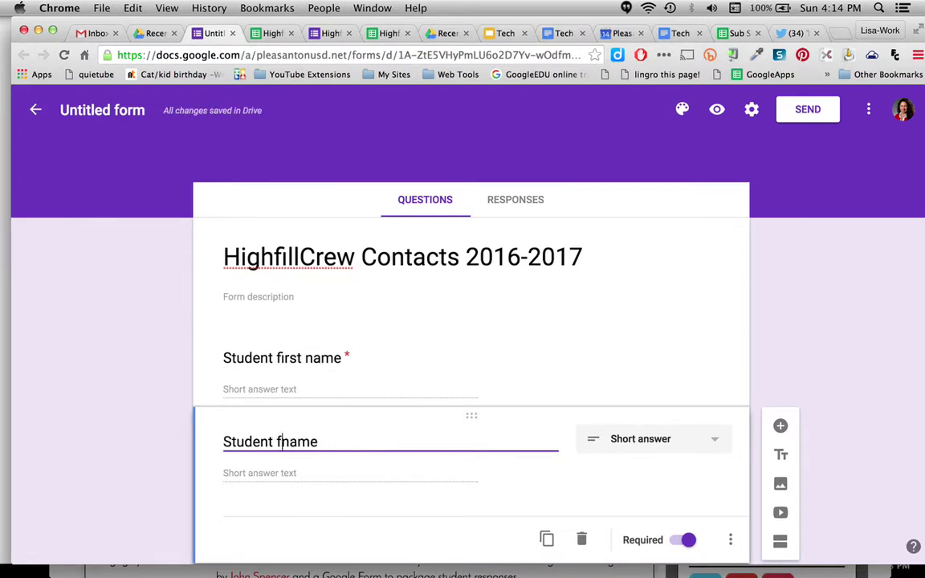
pyautogui.press('BackSpace')
pyautogui.write('last')
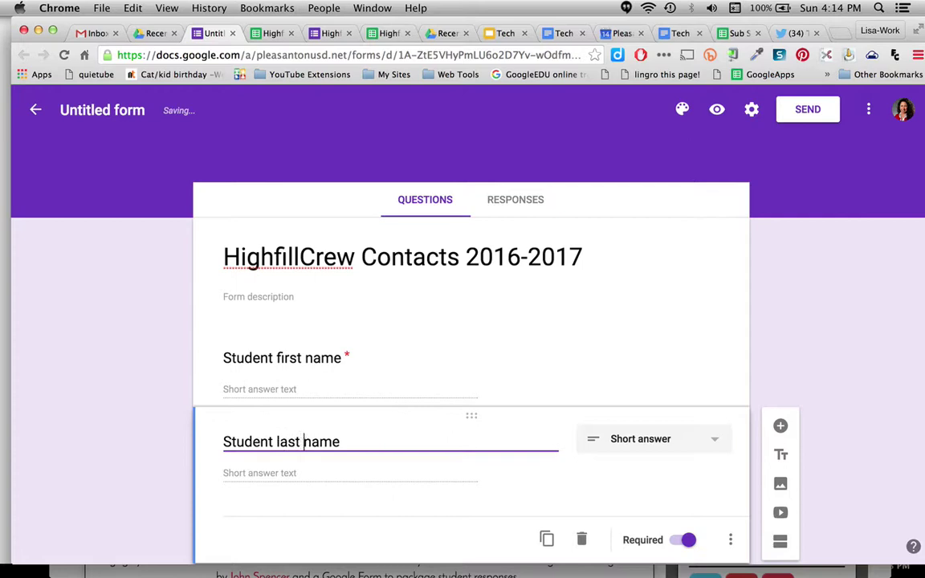
# Step: Duplicate 'Student last name' and retitle the copy 'Parent(s) name'
pyautogui.scroll(-1, 624, 483)
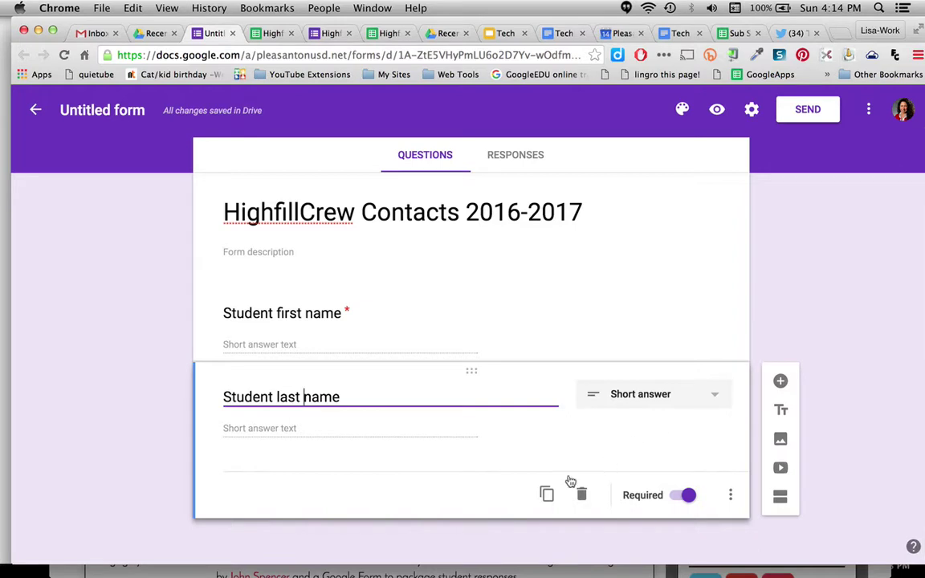
pyautogui.click(546, 495)
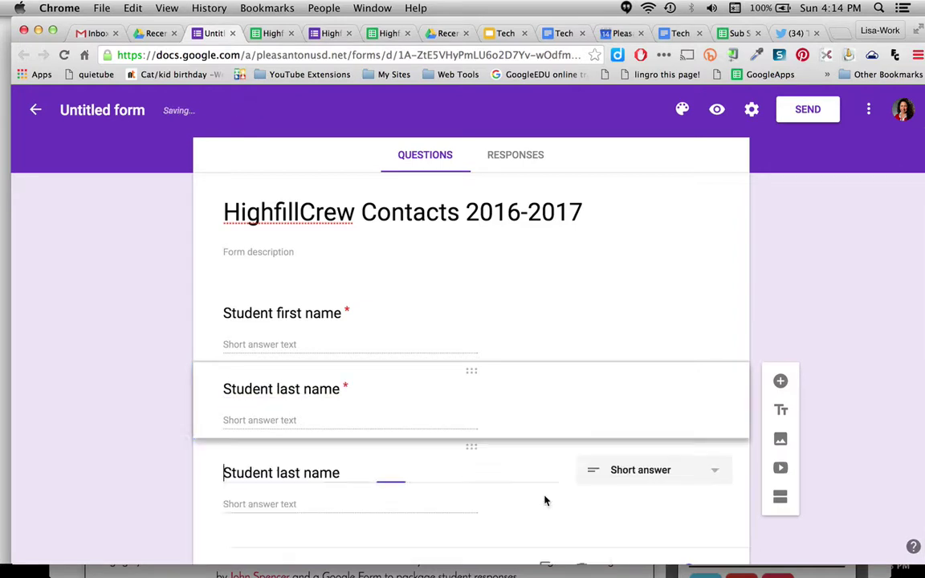
pyautogui.click(273, 473)
pyautogui.press('BackSpace')
pyautogui.press('BackSpace')
pyautogui.press('BackSpace')
pyautogui.press('BackSpace')
pyautogui.press('BackSpace')
pyautogui.press('BackSpace')
pyautogui.press('BackSpace')
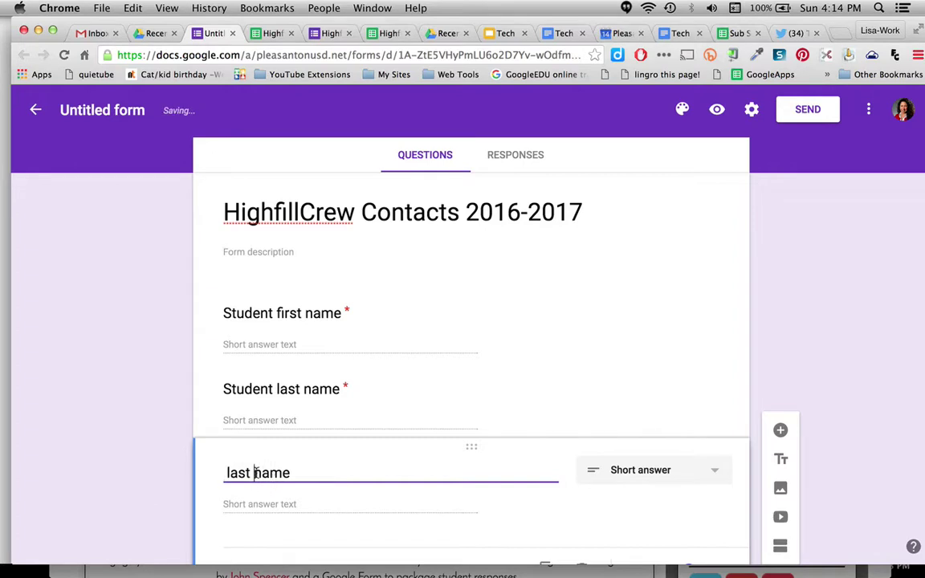
pyautogui.press('BackSpace')
pyautogui.press('BackSpace')
pyautogui.press('BackSpace')
pyautogui.press('BackSpace')
pyautogui.press('BackSpace')
pyautogui.write('P')
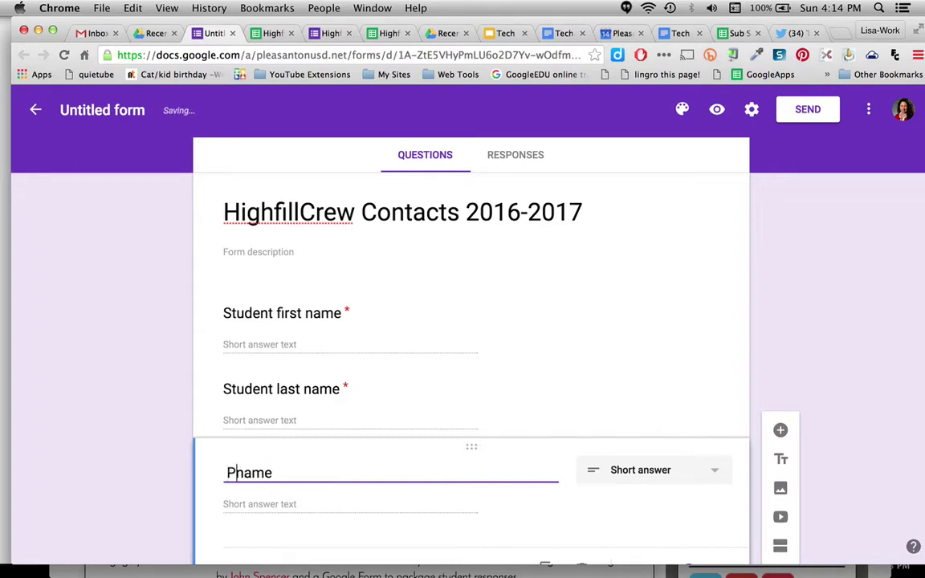
pyautogui.write('arent')
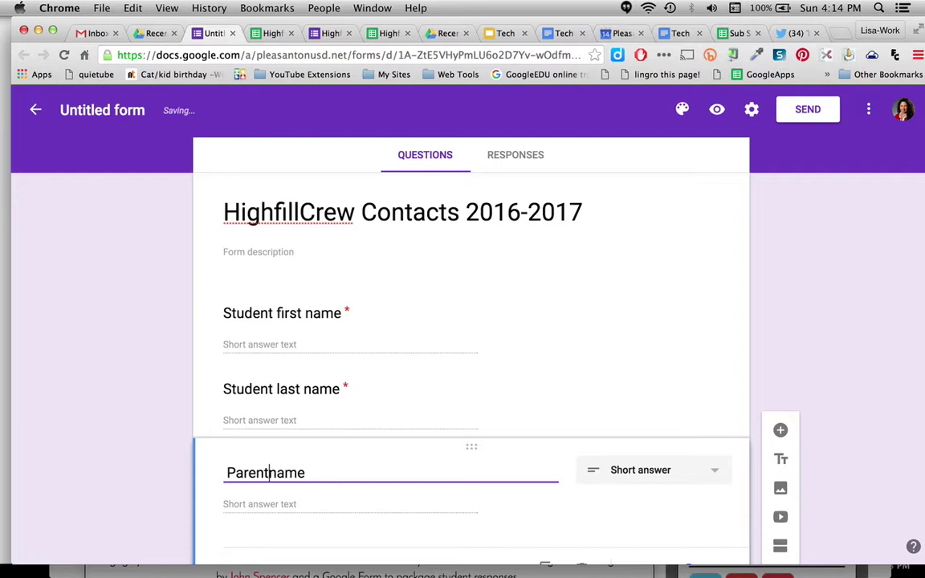
pyautogui.write('(s)')
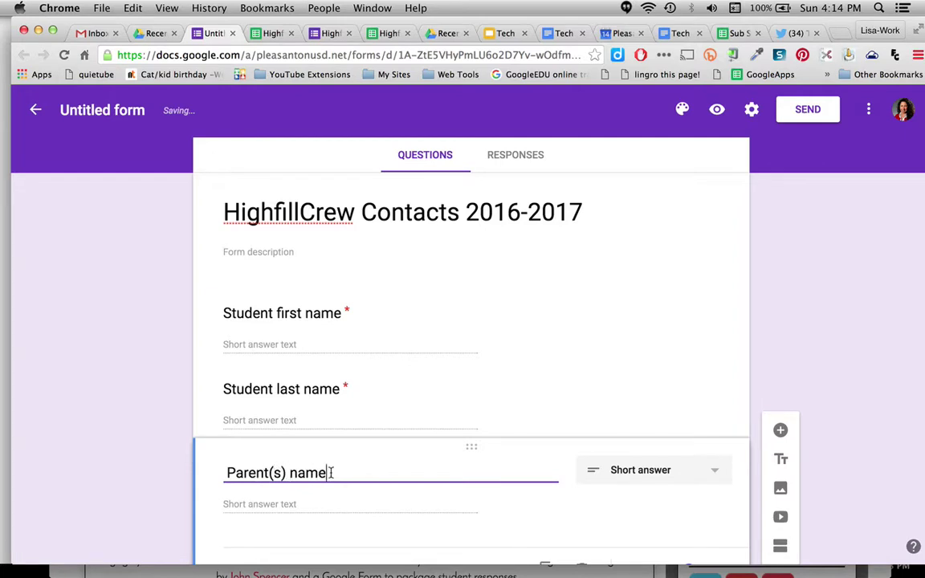
pyautogui.click(358, 472)
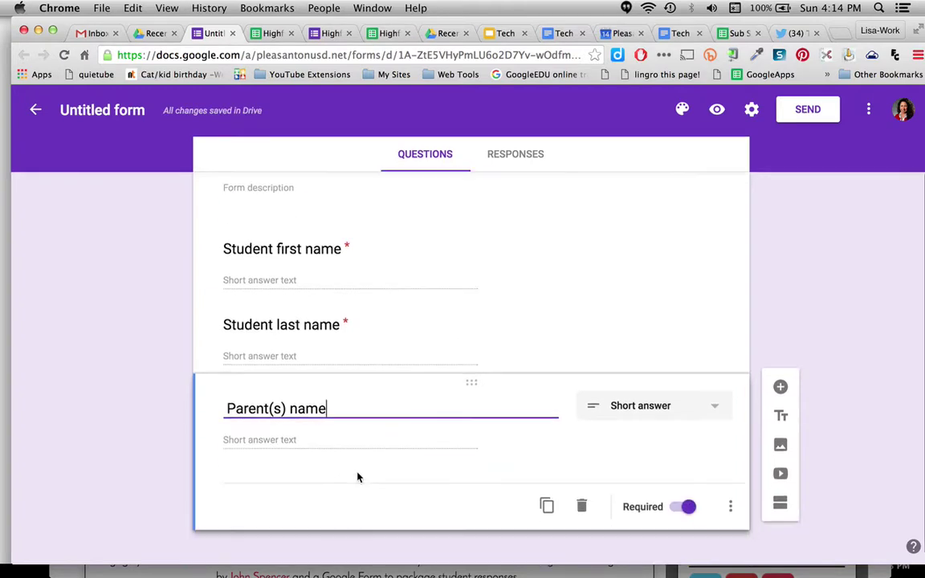
# Step: Add a required short-answer question titled 'Phone contact number'
pyautogui.click(781, 393)
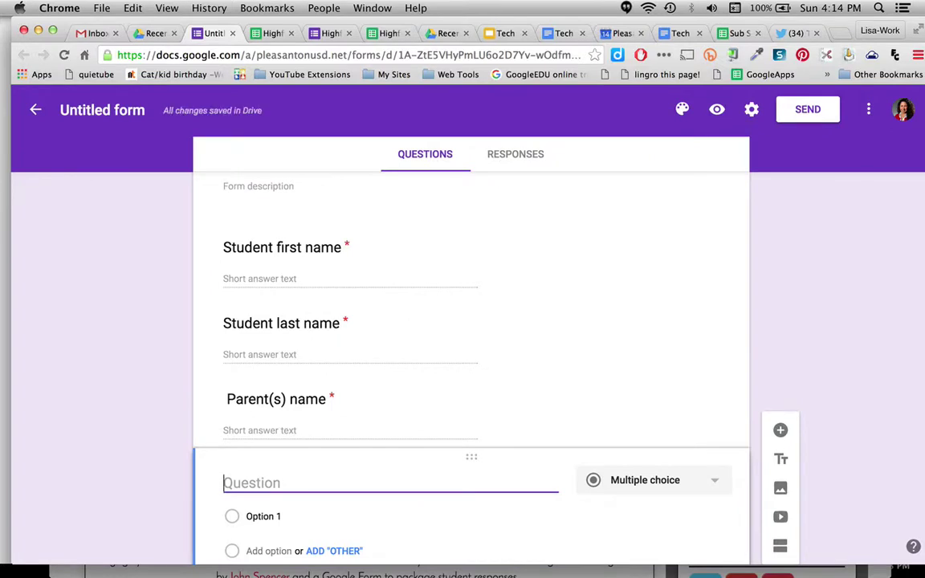
pyautogui.write('Phone conta')
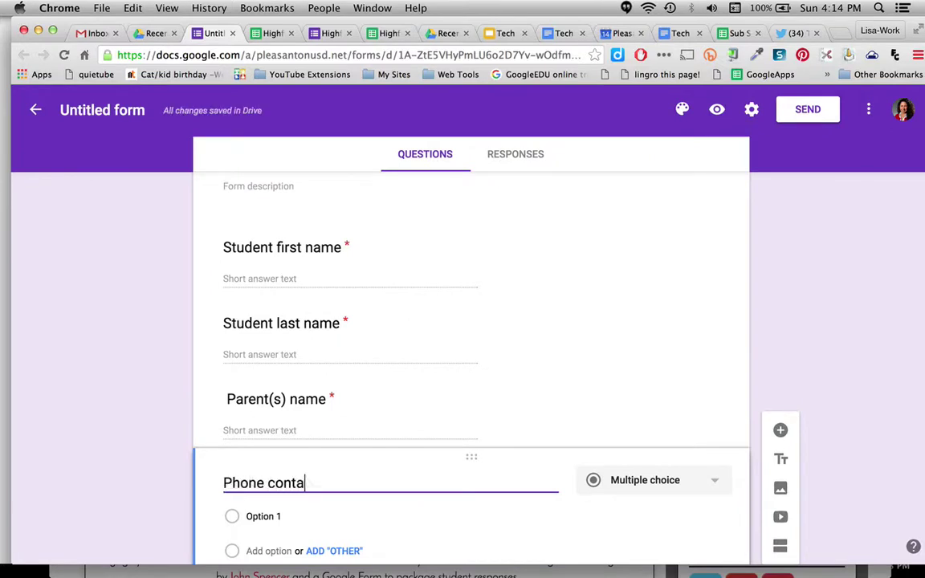
pyautogui.write('ct number')
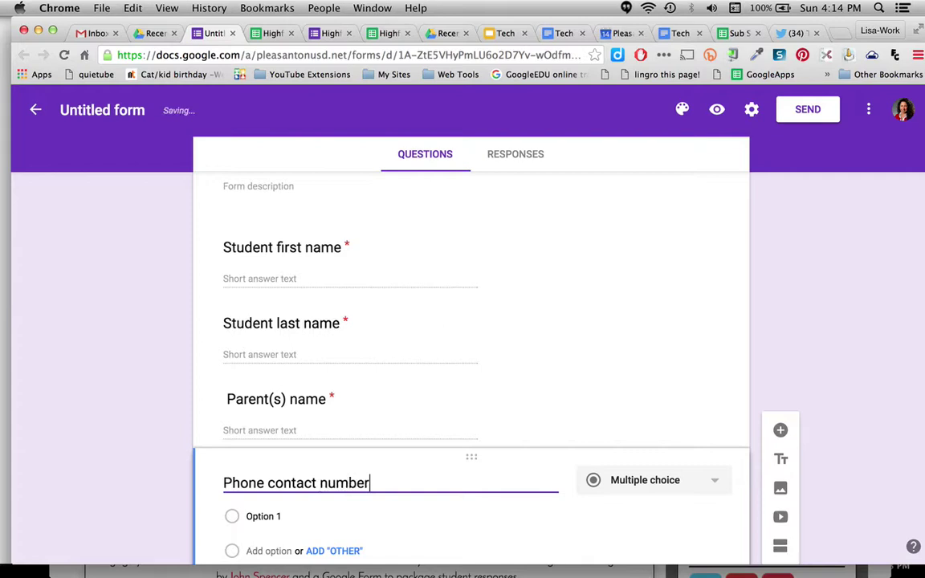
pyautogui.click(632, 481)
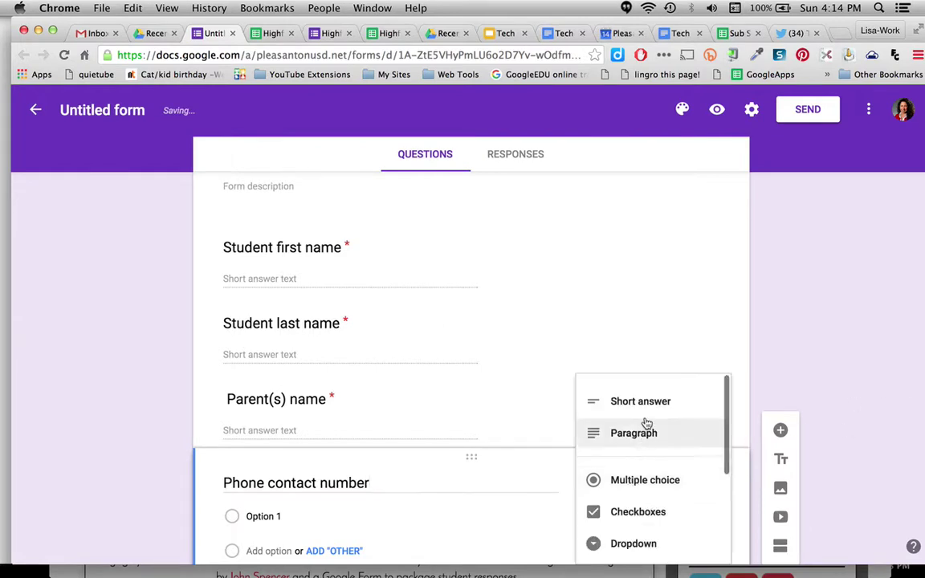
pyautogui.click(645, 405)
pyautogui.scroll(-2, 507, 480)
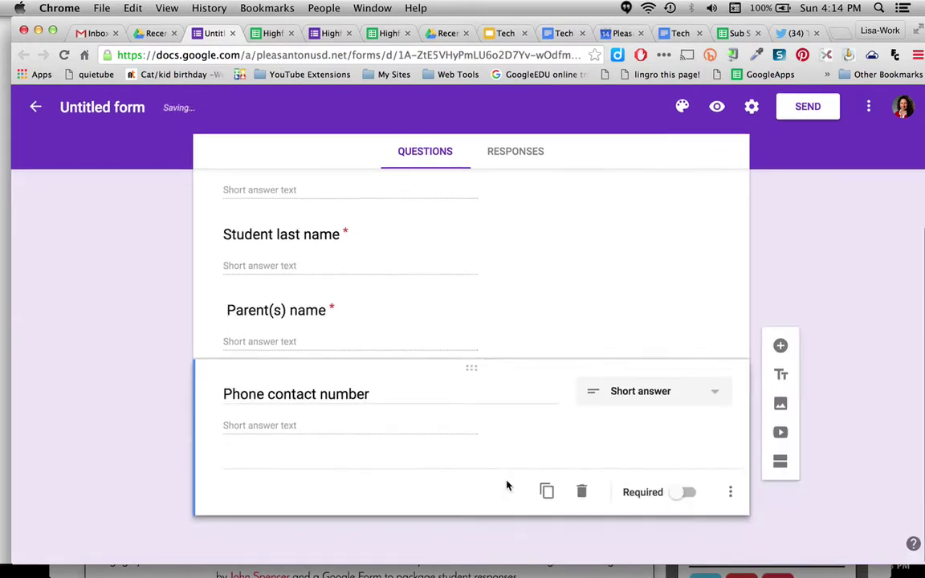
pyautogui.click(687, 497)
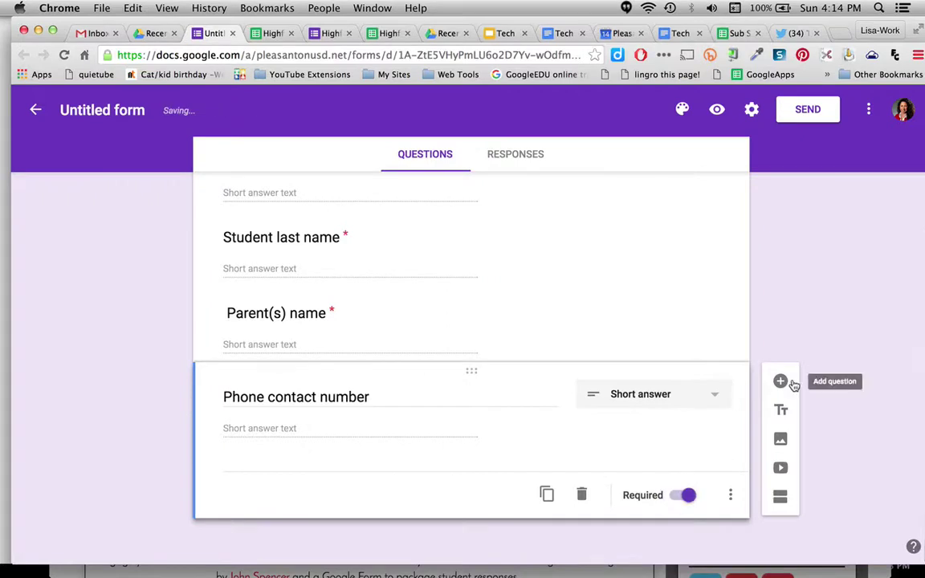
# Step: Add a new question below it titled 'Email Address'
pyautogui.click(780, 382)
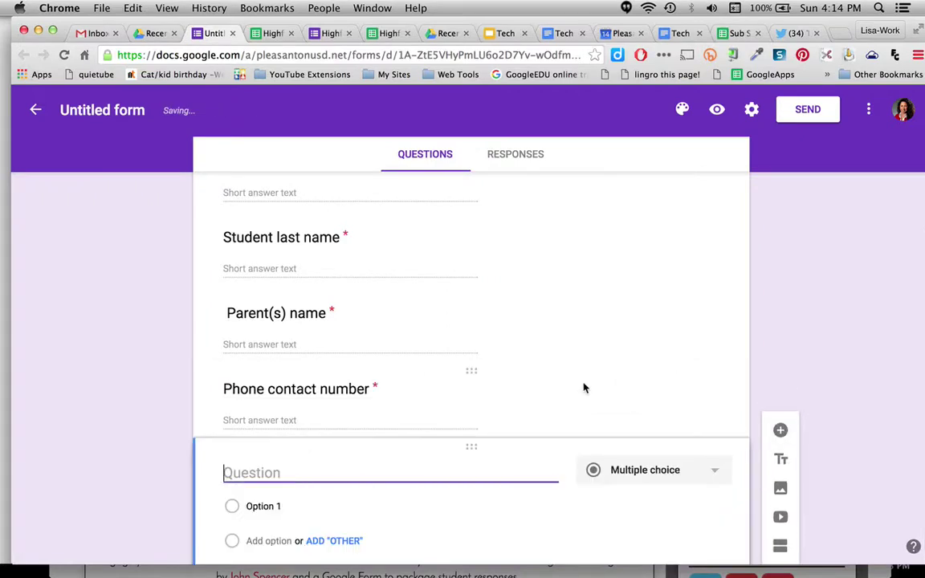
pyautogui.write('Email A')
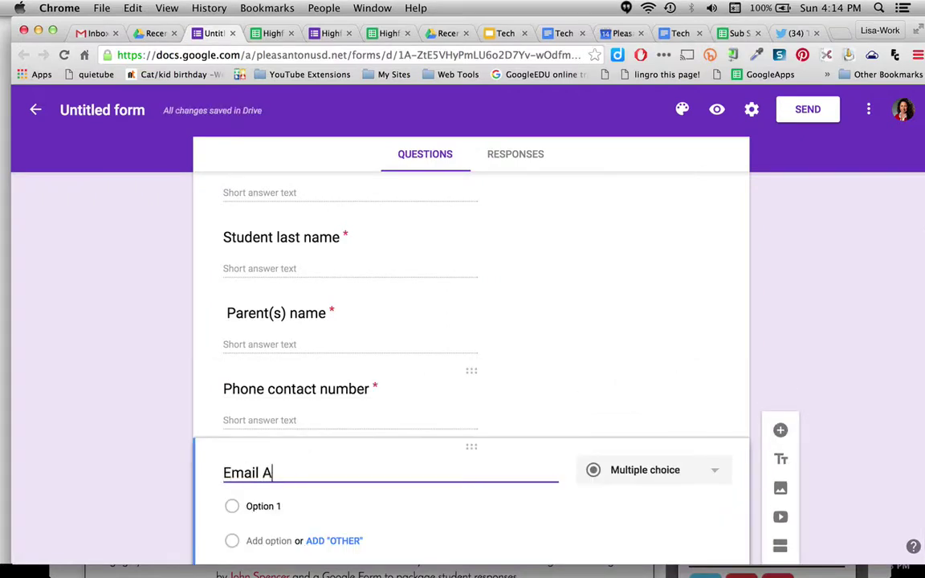
pyautogui.write('dress')
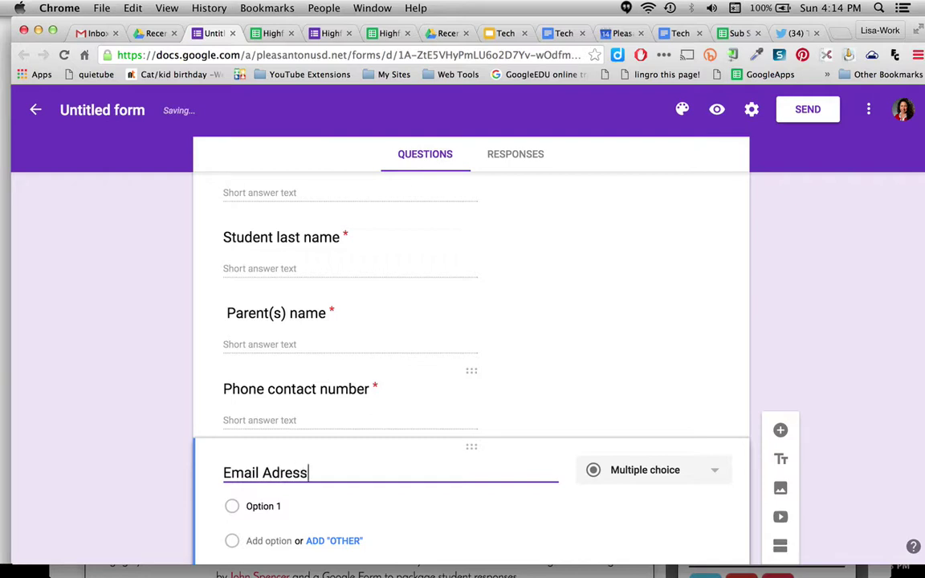
pyautogui.press('BackSpace')
pyautogui.press('BackSpace')
pyautogui.press('BackSpace')
pyautogui.press('BackSpace')
pyautogui.write('dress')
# Step: Make the Email Address question a required short-answer question
pyautogui.click(649, 471)
pyautogui.click(642, 390)
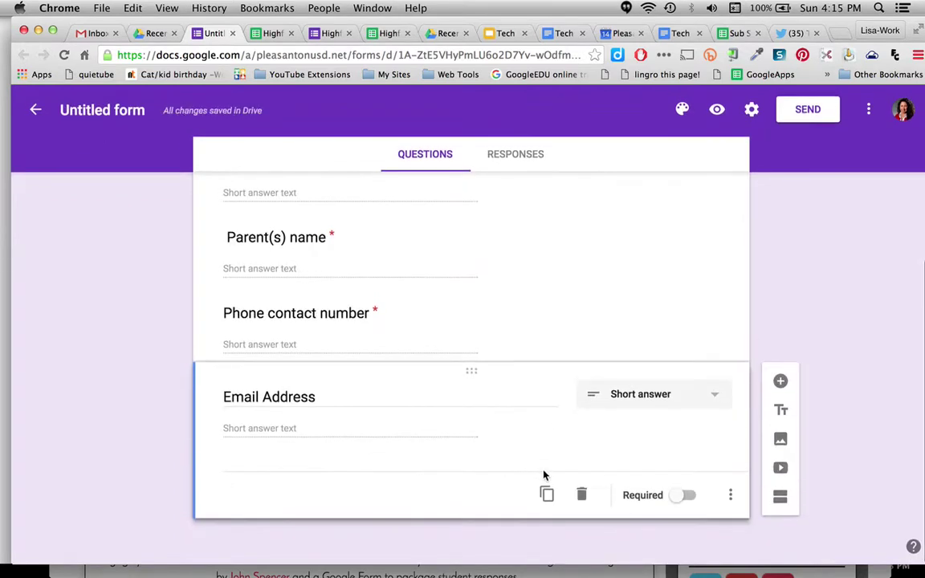
pyautogui.click(684, 494)
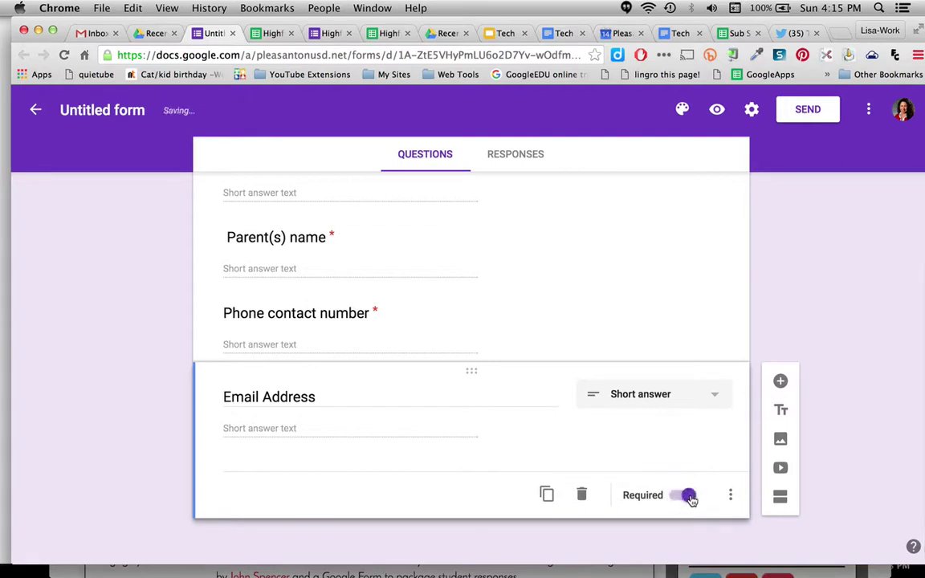
# Step: Add data validation requiring the answer text to be an email address
pyautogui.click(730, 495)
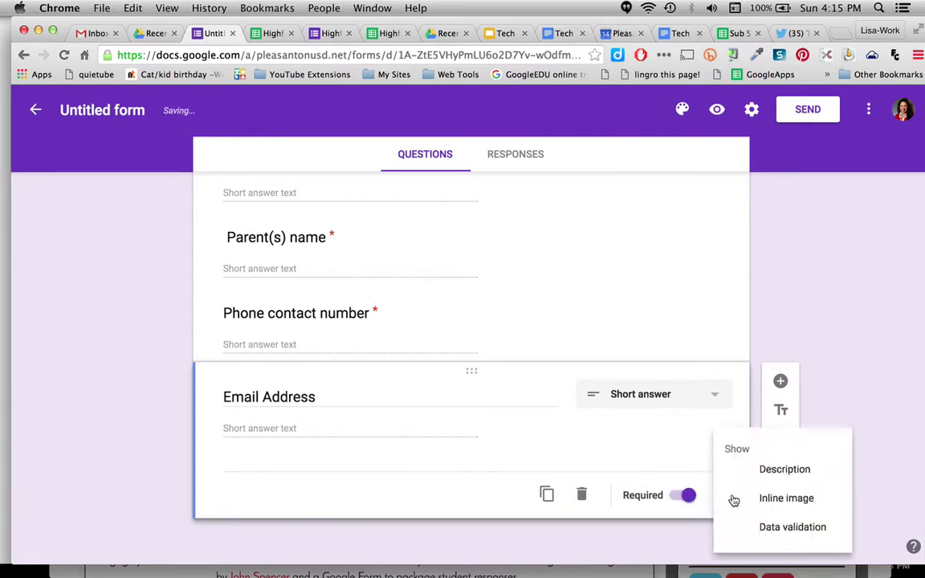
pyautogui.click(791, 528)
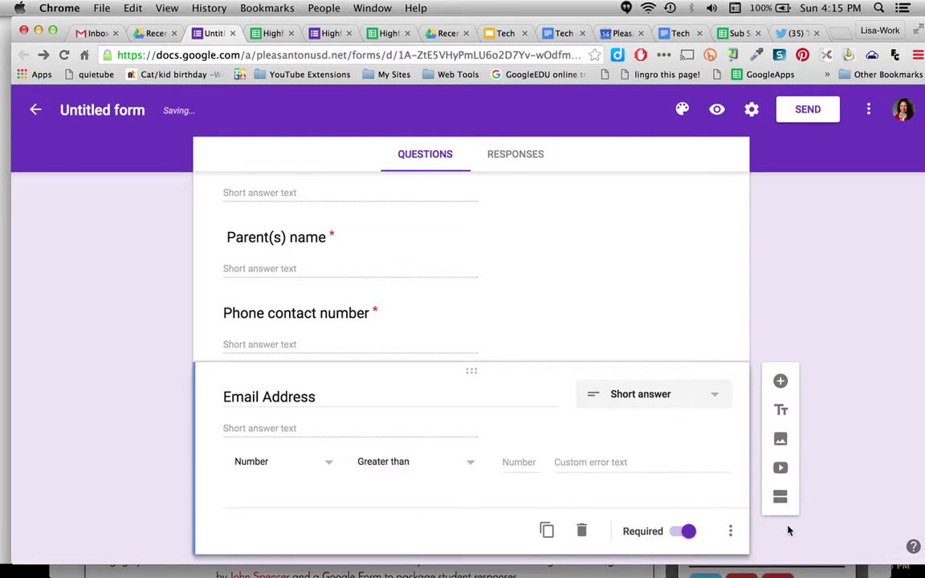
pyautogui.click(259, 465)
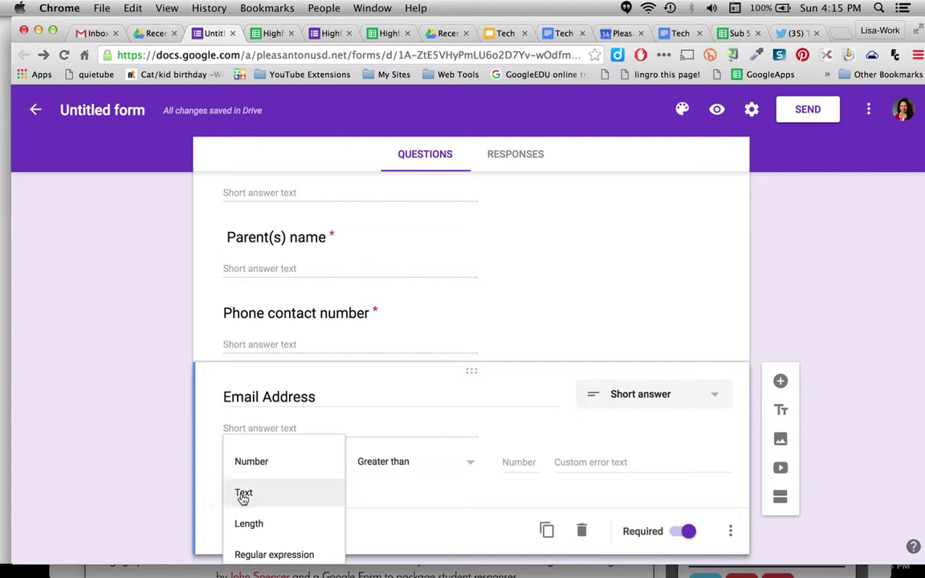
pyautogui.click(243, 495)
pyautogui.click(388, 464)
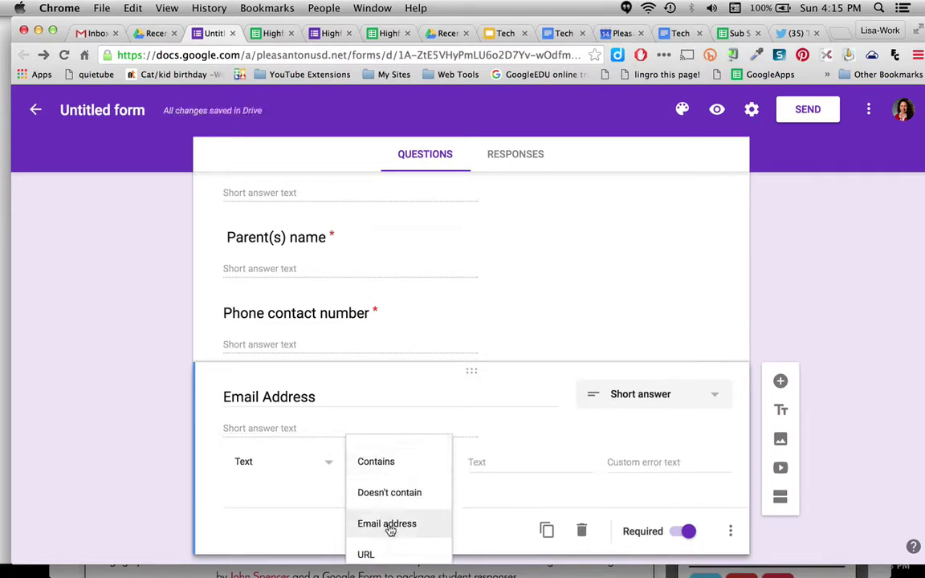
pyautogui.click(390, 525)
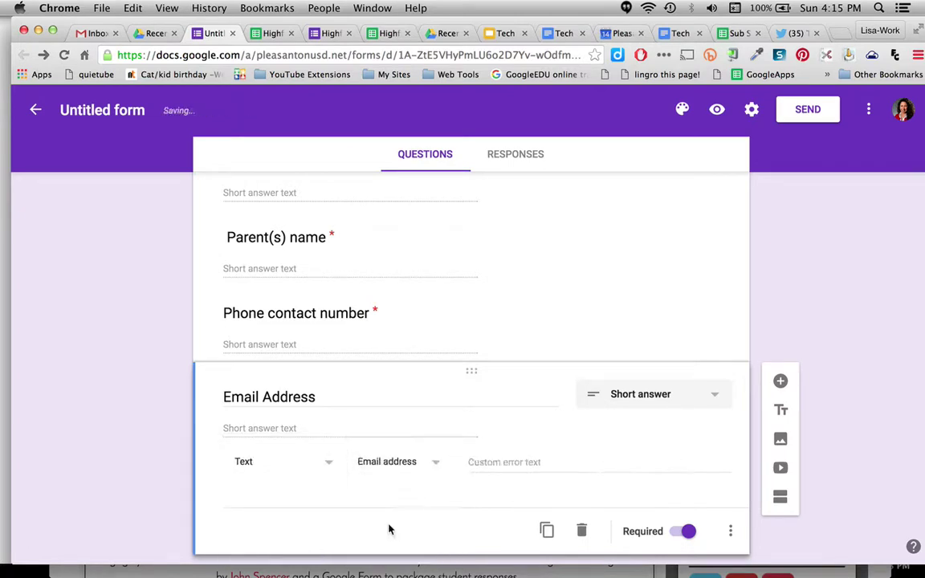
# Step: Set the validation error text to 'Are you sure you entered the correct email.'
pyautogui.click(510, 467)
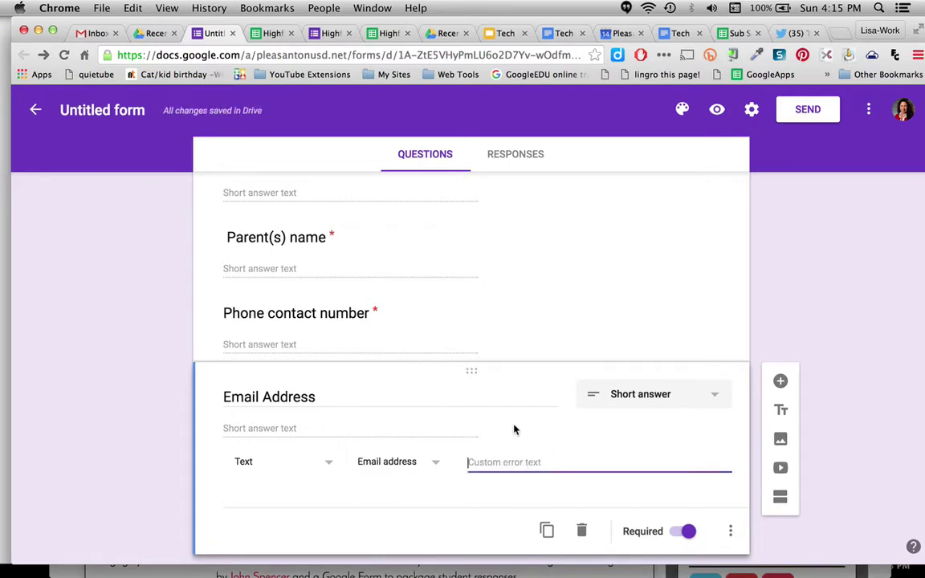
pyautogui.write('Are you sure')
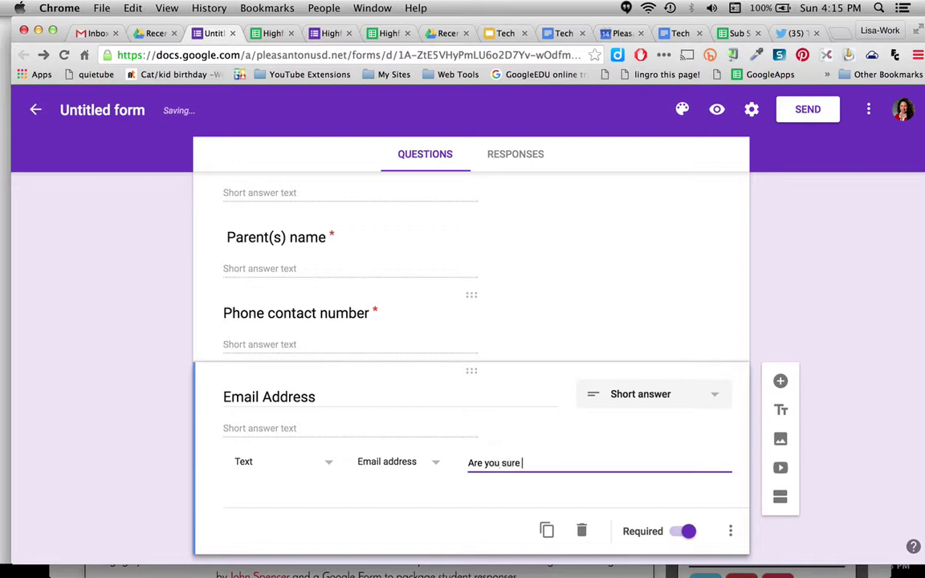
pyautogui.write(' you entered th')
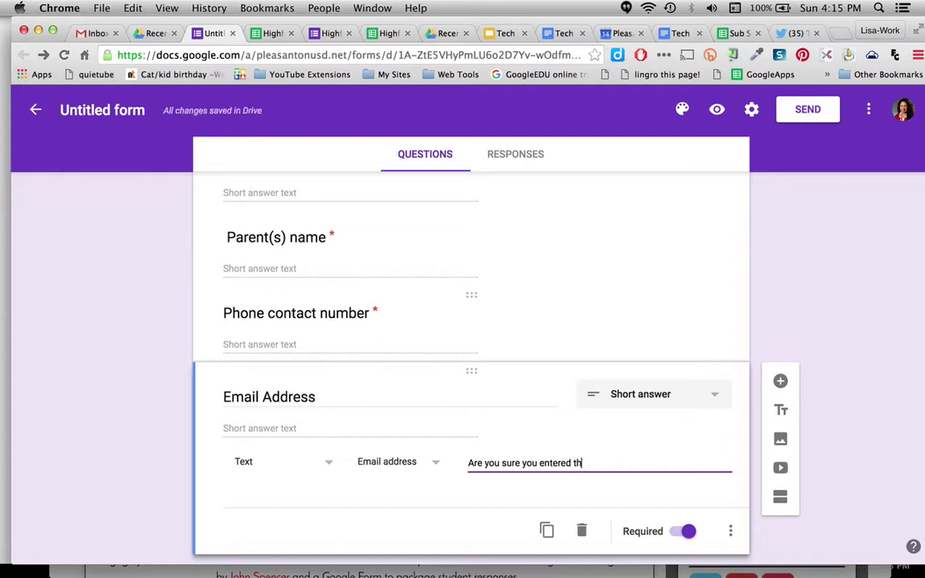
pyautogui.write('e correct email.')
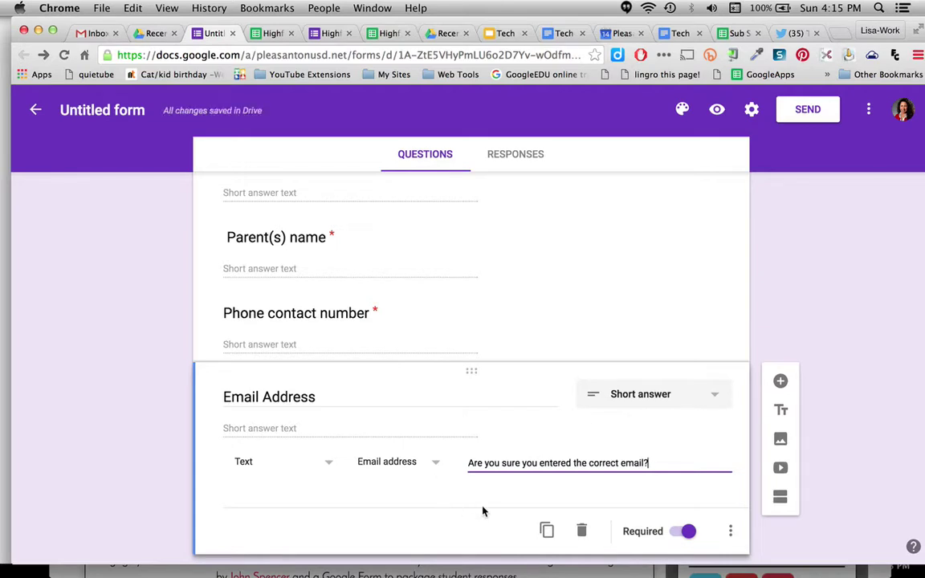
pyautogui.scroll(5, 515, 441)
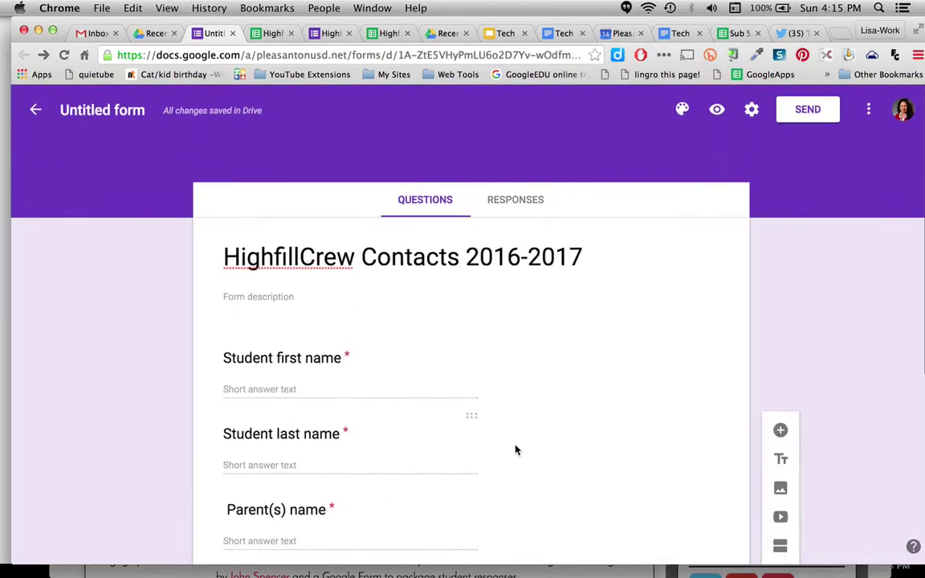
# Step: From Responses, create a new response spreadsheet named 'Highfillcrew Contacts 2016-2017'
pyautogui.click(510, 204)
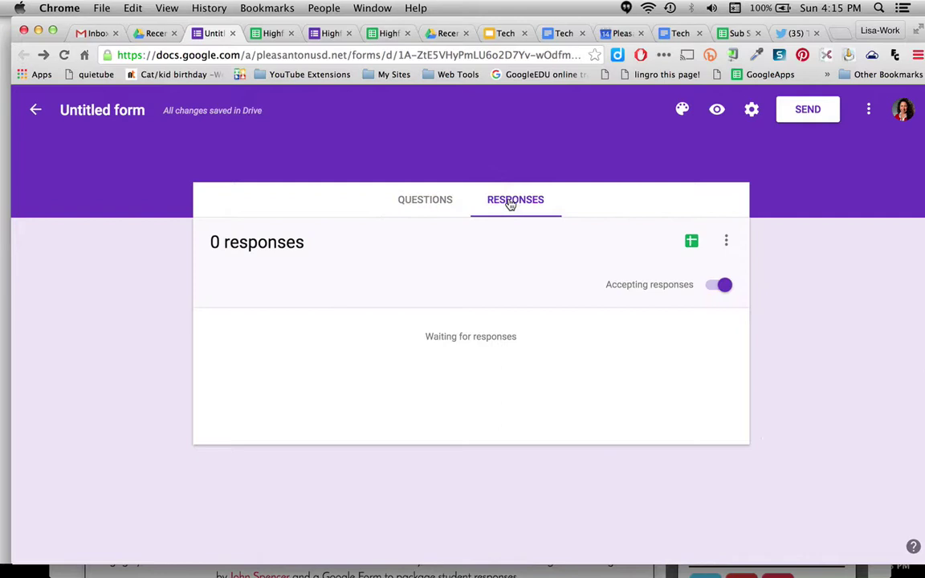
pyautogui.click(692, 242)
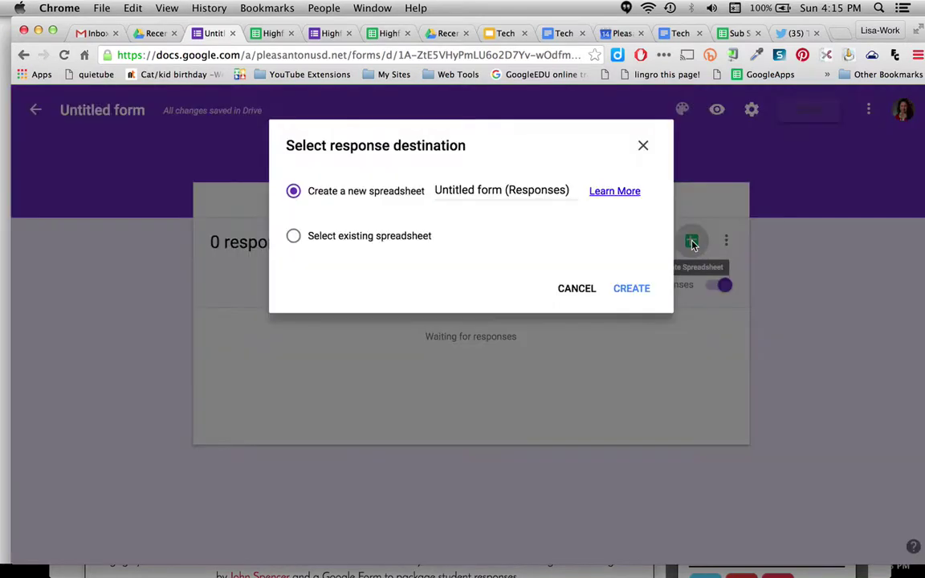
pyautogui.click(502, 189)
pyautogui.press('BackSpace')
pyautogui.press('BackSpace')
pyautogui.press('BackSpace')
pyautogui.press('BackSpace')
pyautogui.press('BackSpace')
pyautogui.press('BackSpace')
pyautogui.press('BackSpace')
pyautogui.press('BackSpace')
pyautogui.press('BackSpace')
pyautogui.press('BackSpace')
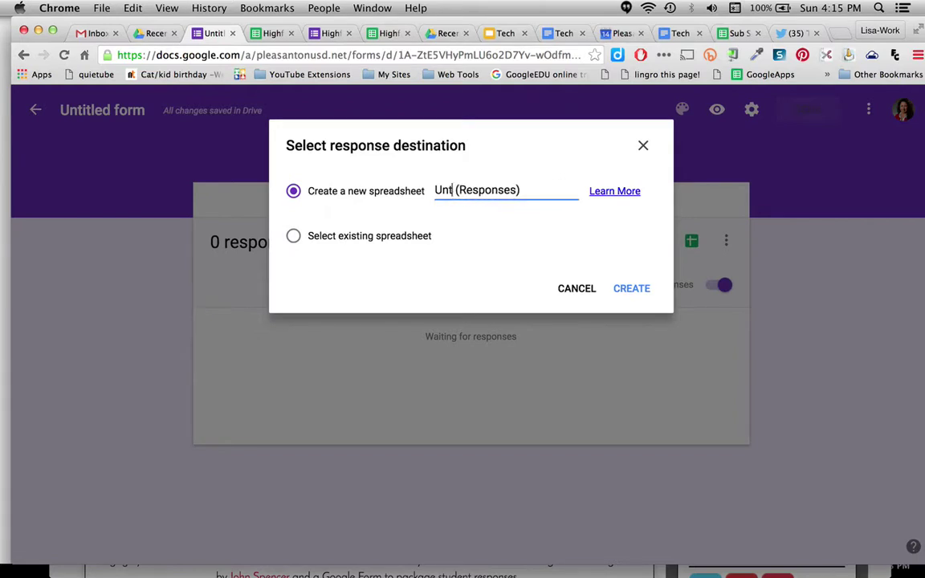
pyautogui.press('BackSpace')
pyautogui.press('BackSpace')
pyautogui.press('BackSpace')
pyautogui.write('Highfillc')
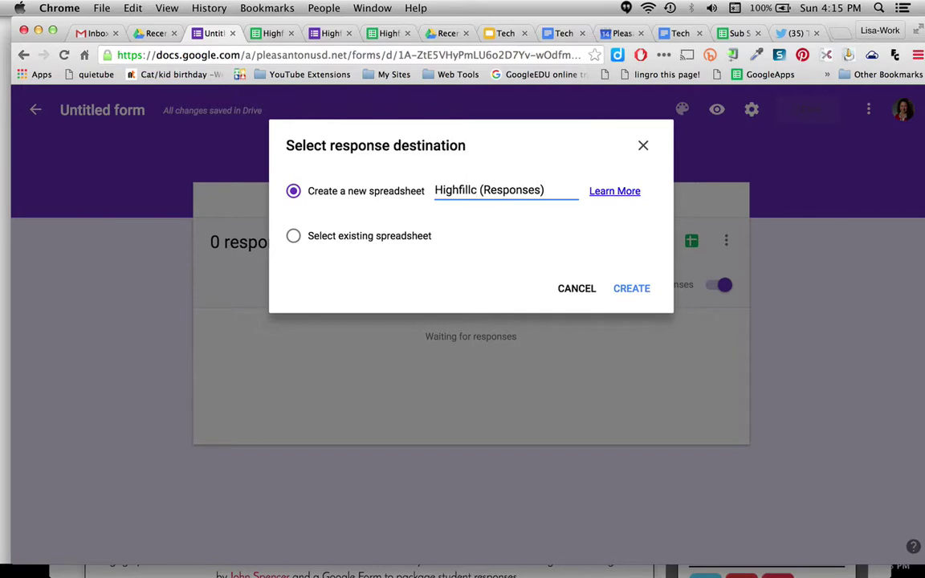
pyautogui.write('rew Contacts')
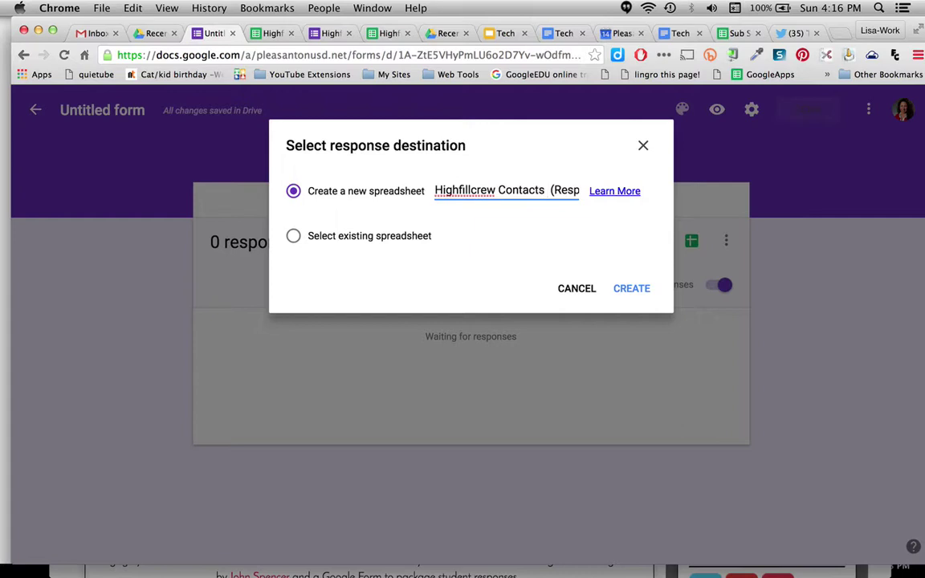
pyautogui.write(' 2016-2 (Responses')
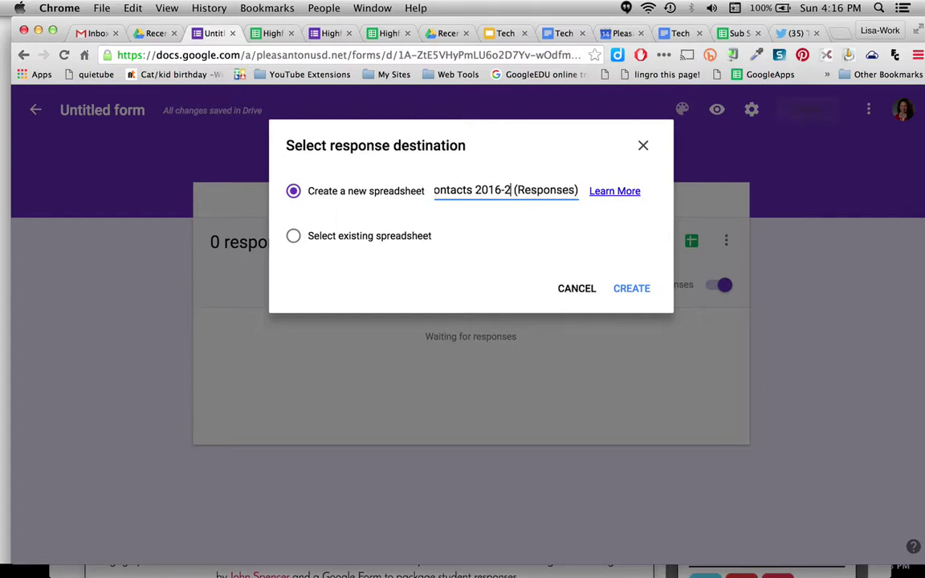
pyautogui.write('017')
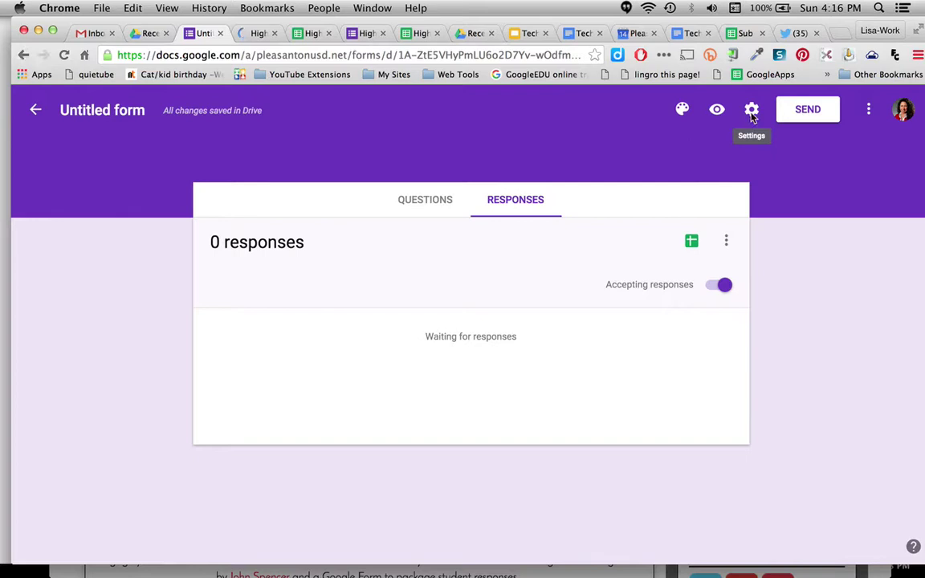
# Step: In form settings, turn off the restriction to Pleasanton Unified School District users
pyautogui.click(752, 114)
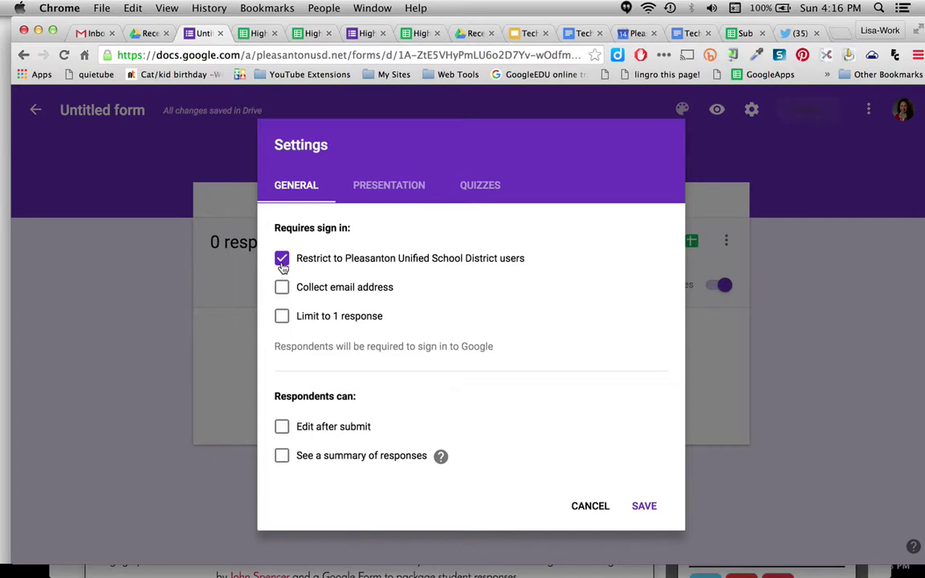
pyautogui.click(281, 258)
pyautogui.click(282, 258)
pyautogui.click(282, 259)
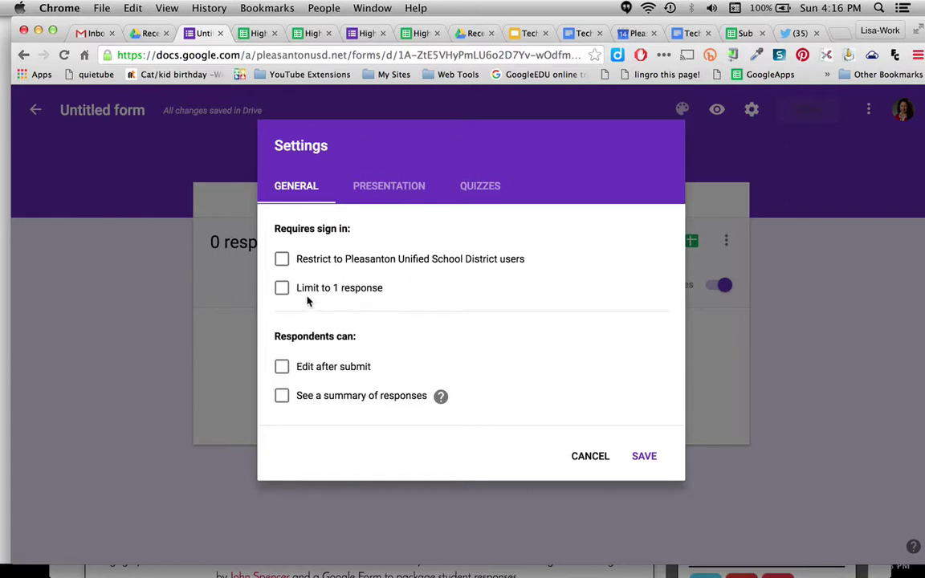
# Step: Set the Presentation confirmation message to 'Click the link to restart the form.' and save settings
pyautogui.click(390, 188)
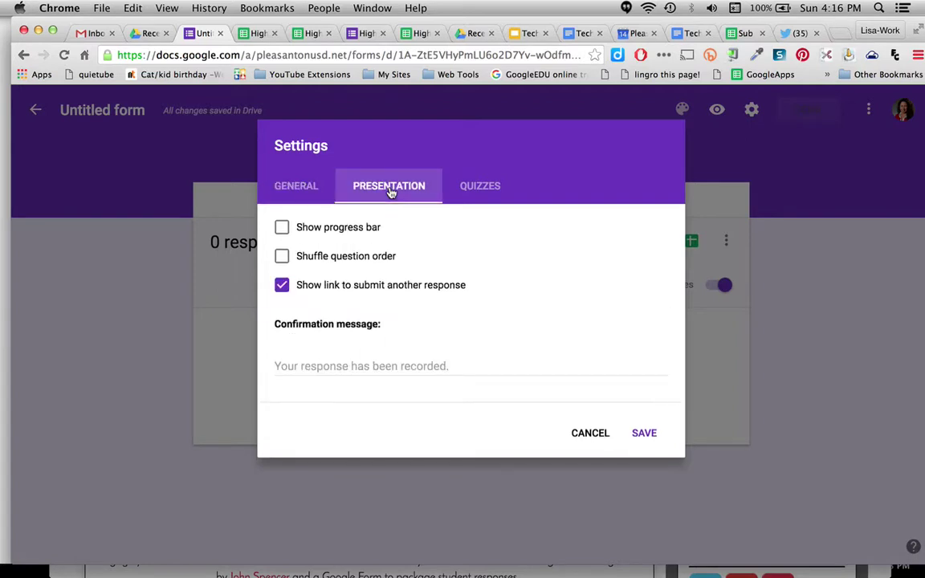
pyautogui.click(343, 367)
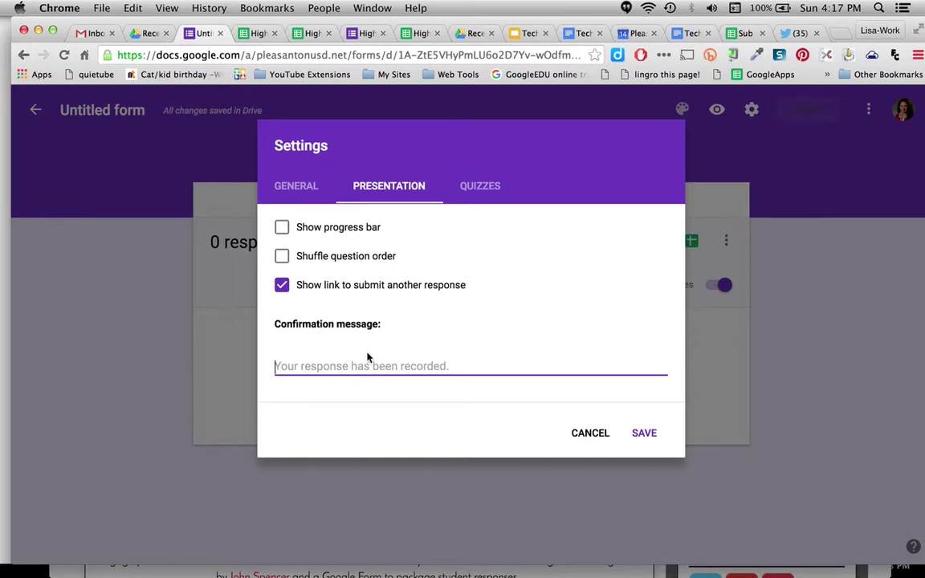
pyautogui.write('Cl')
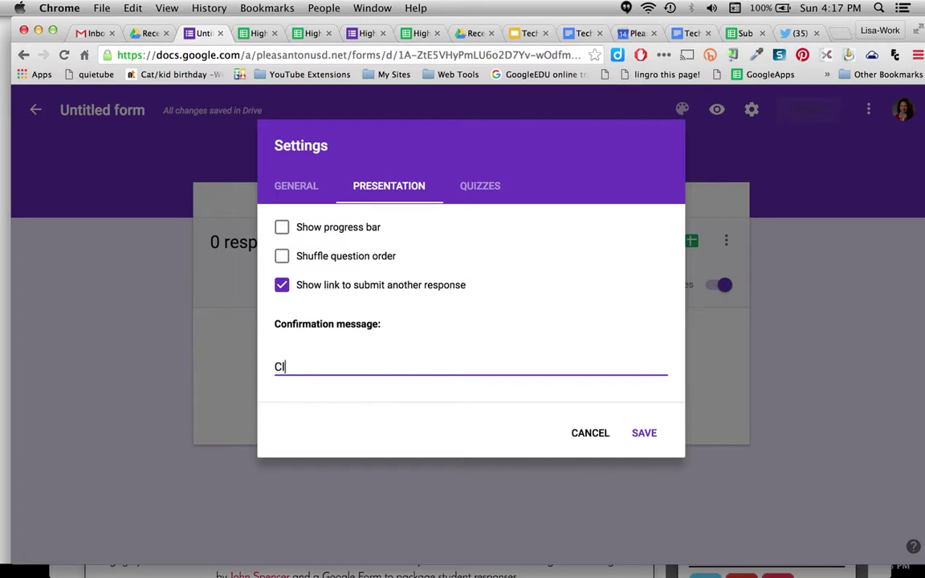
pyautogui.write('ick the link to resta')
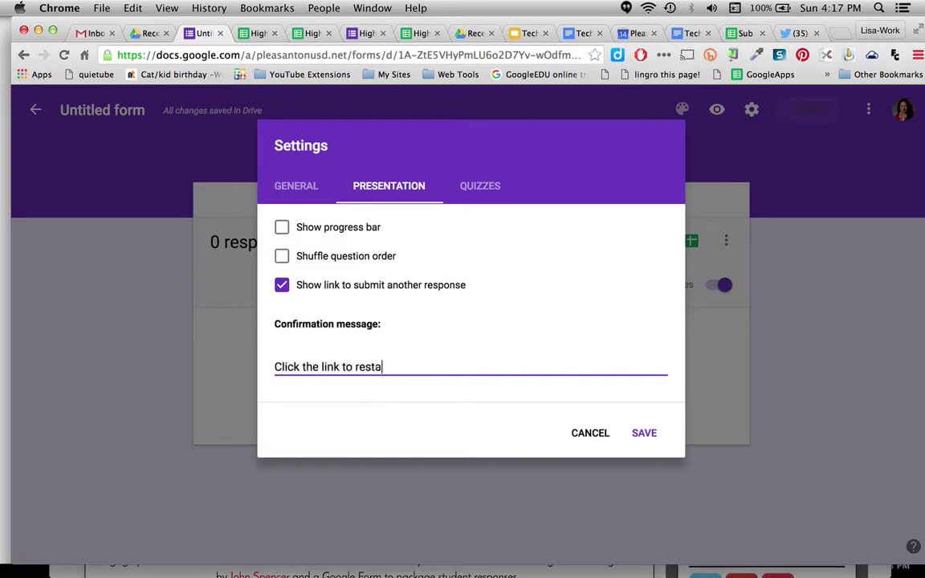
pyautogui.write('rt the form.')
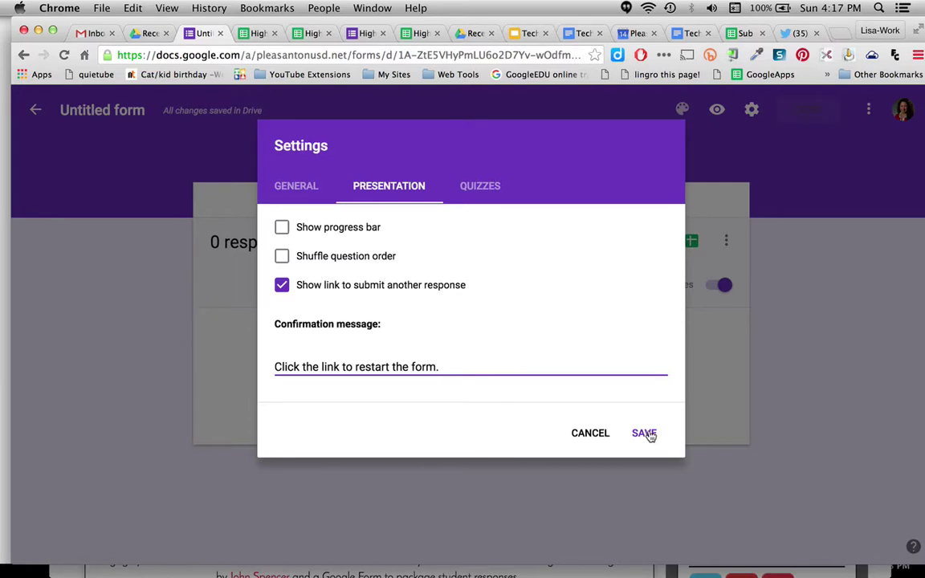
pyautogui.click(649, 434)
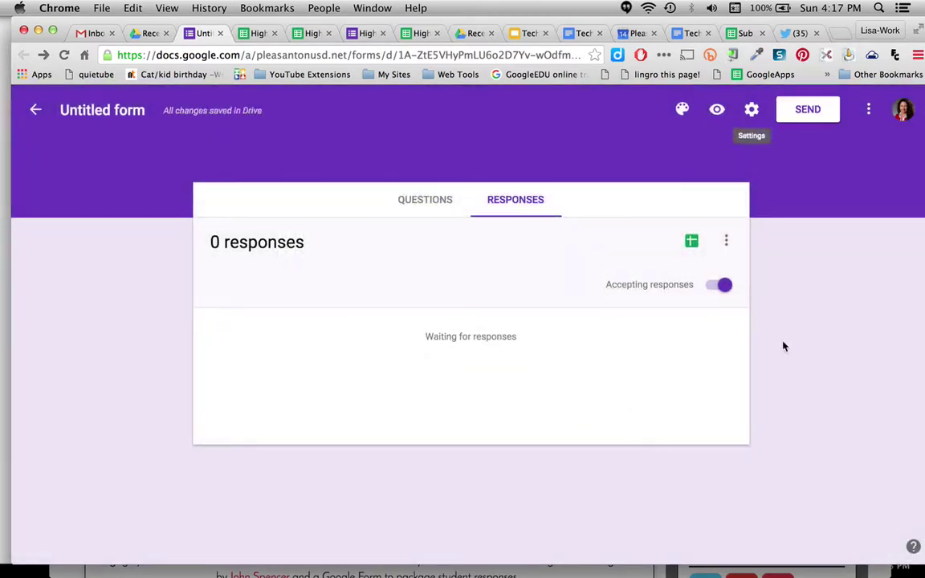
# Step: Apply the rainbow yarn header image theme and return to the questions view
pyautogui.click(681, 110)
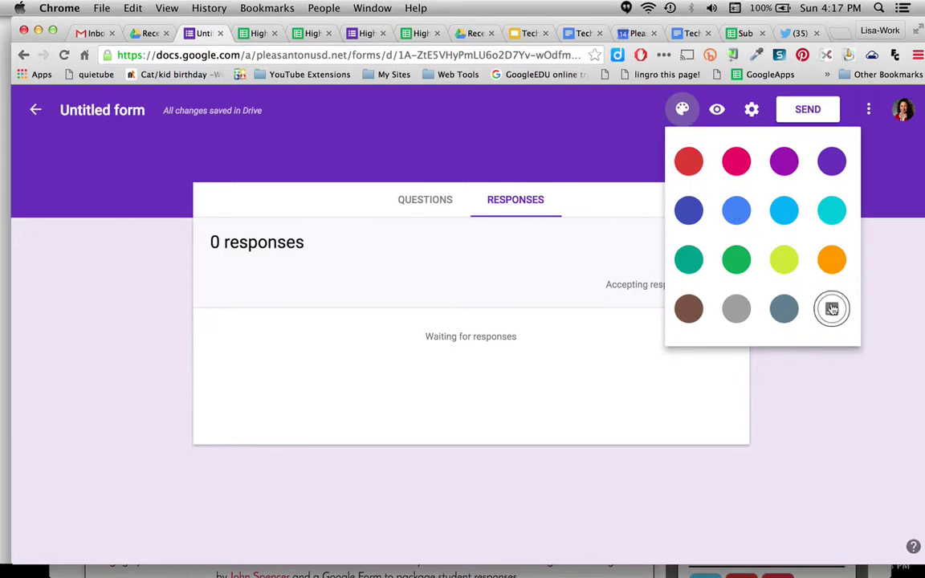
pyautogui.click(832, 308)
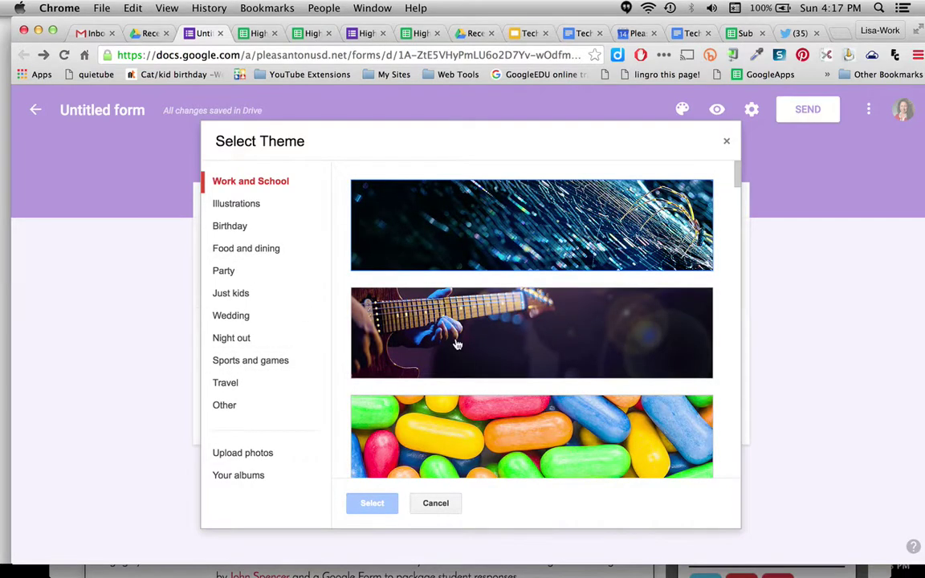
pyautogui.scroll(-5, 456, 344)
pyautogui.click(499, 268)
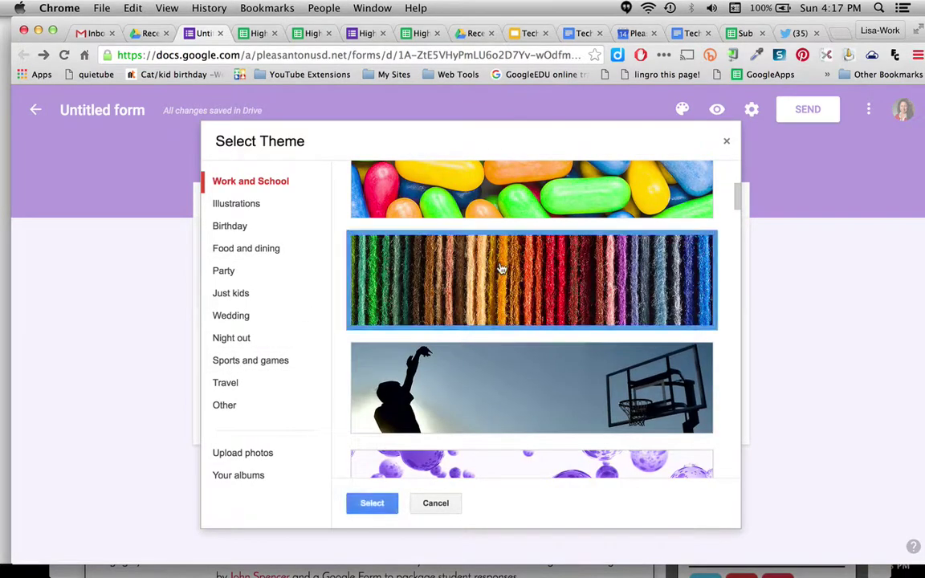
pyautogui.click(373, 504)
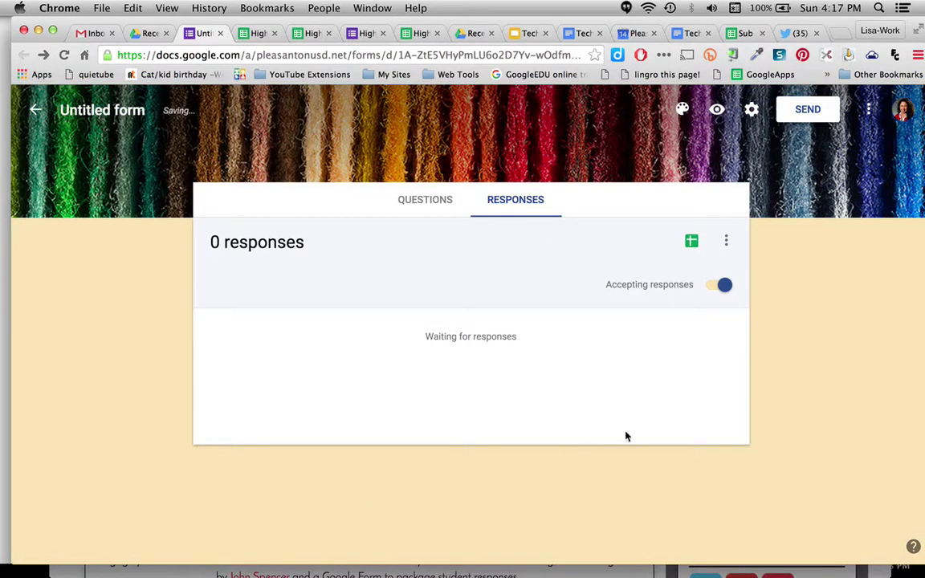
pyautogui.click(425, 201)
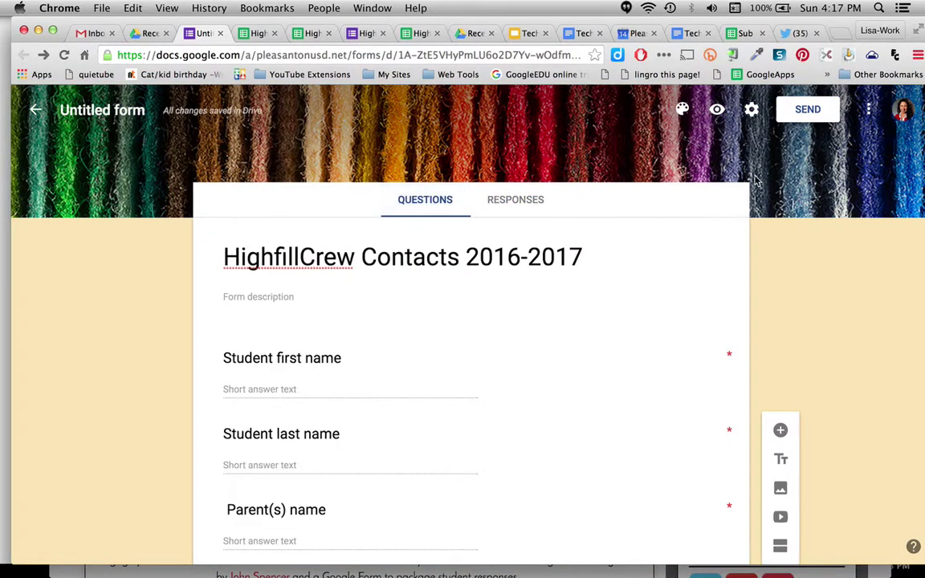
# Step: Generate the form's shortened goo.gl link and copy it to the clipboard
pyautogui.click(808, 110)
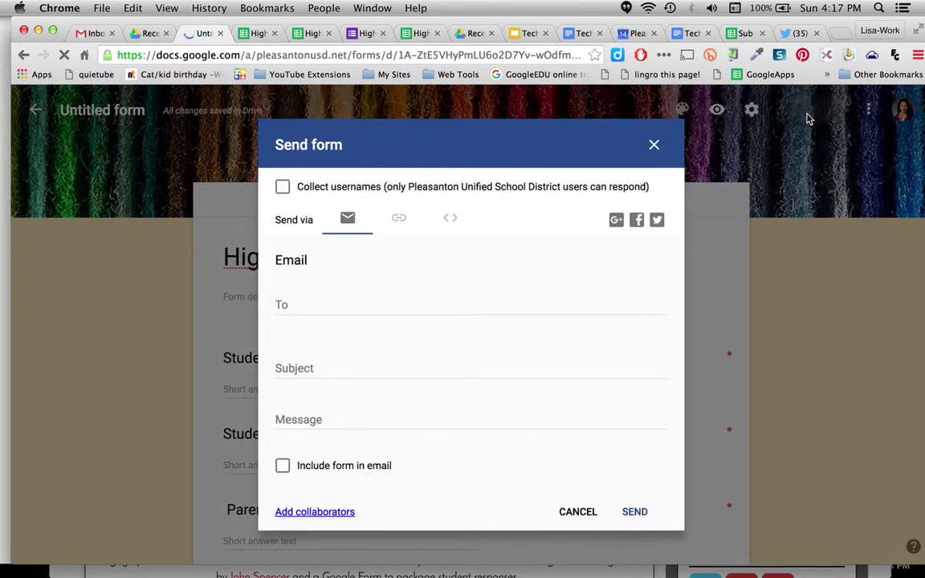
pyautogui.click(399, 219)
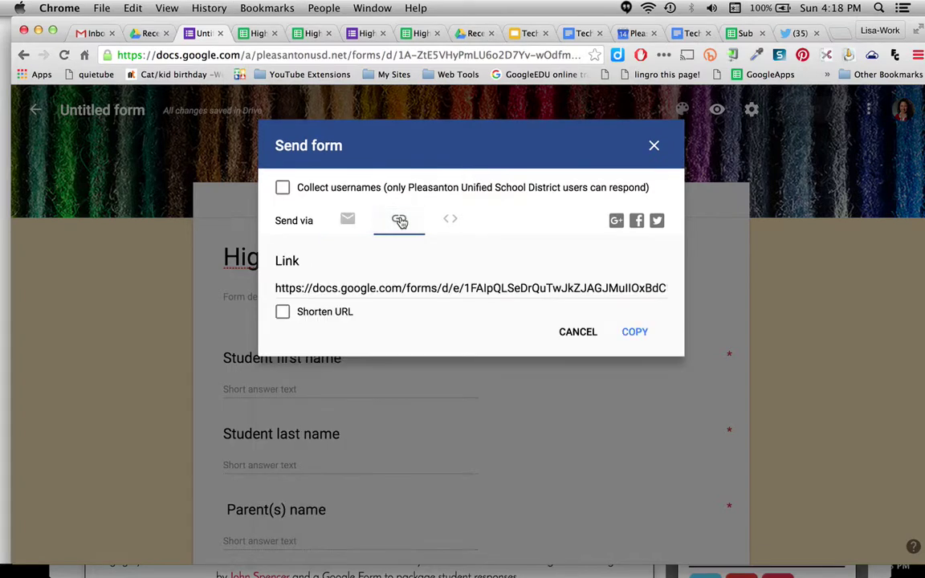
pyautogui.click(282, 312)
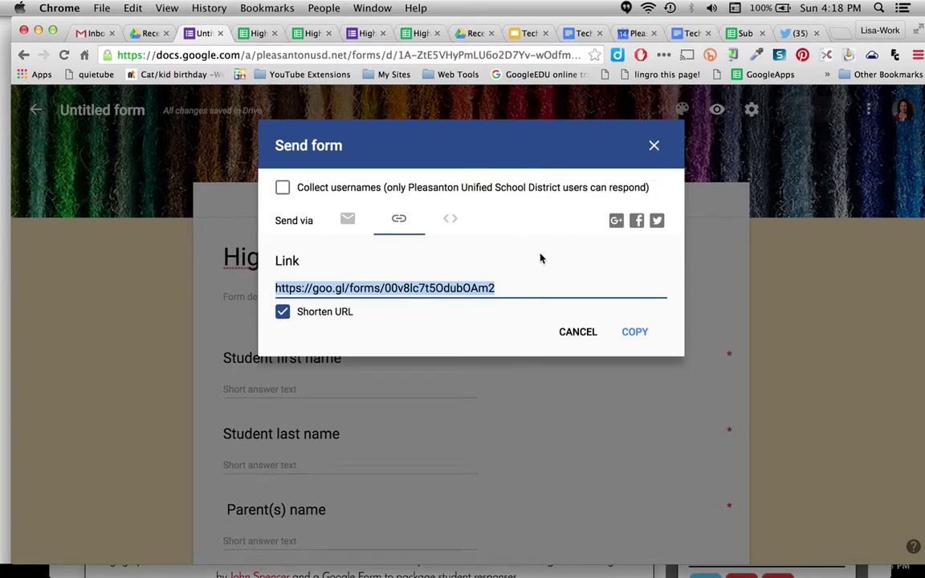
pyautogui.click(631, 335)
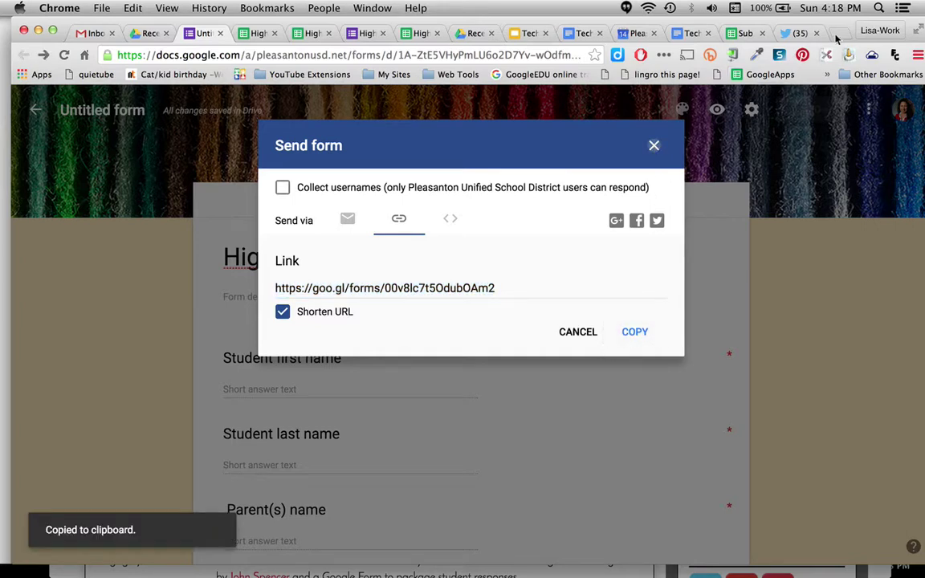
pyautogui.click(654, 147)
pyautogui.click(840, 33)
# Step: Load the live HighfillCrew Contacts 2016-2017 form from the pasted short link and review its questions
pyautogui.press('super+v')
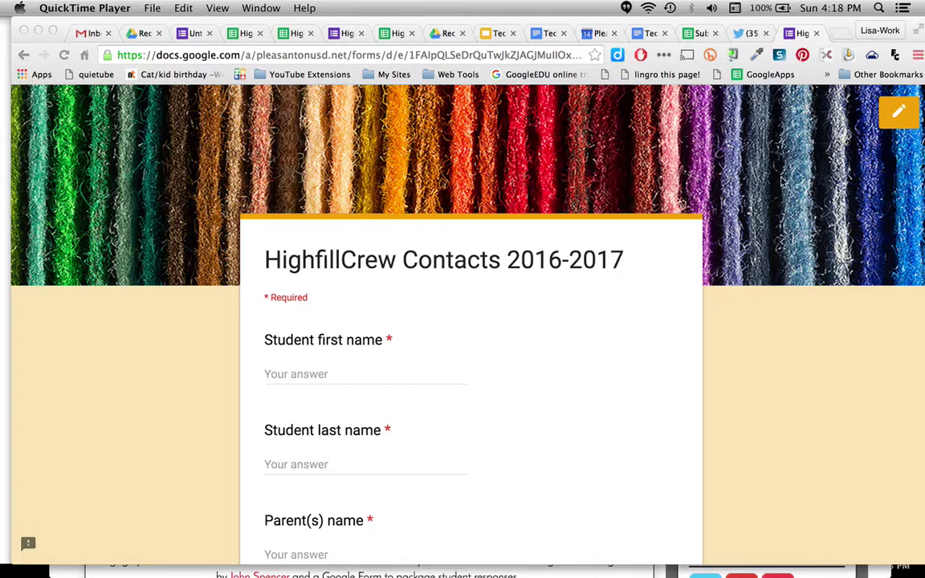
pyautogui.scroll(-3, 795, 234)
pyautogui.scroll(1, 795, 235)
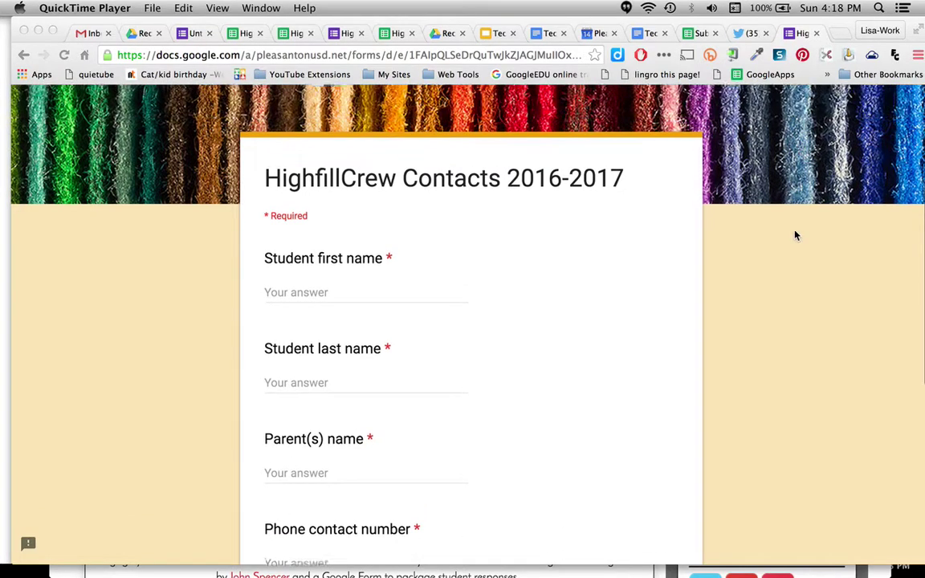
pyautogui.scroll(-4, 795, 235)
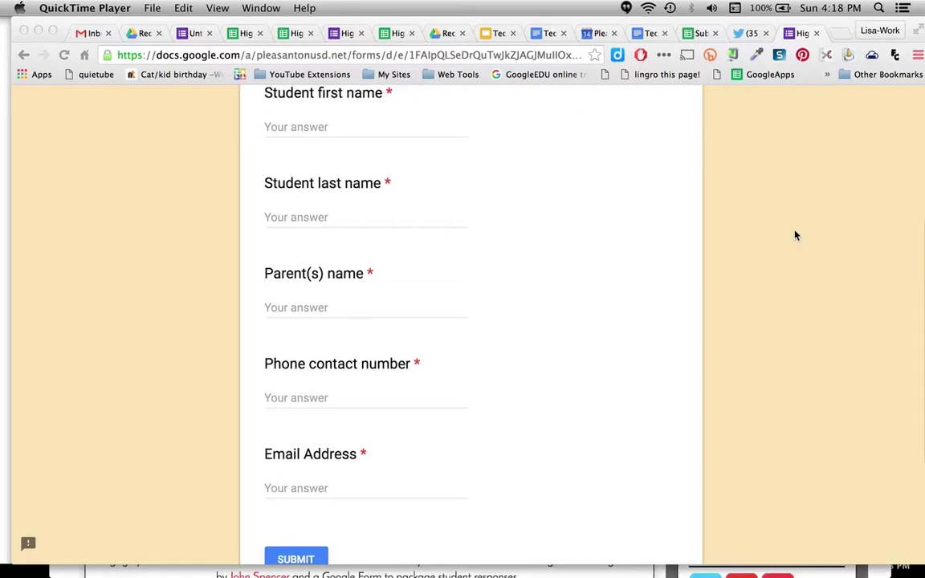
pyautogui.scroll(-1, 795, 236)
pyautogui.scroll(7, 794, 236)
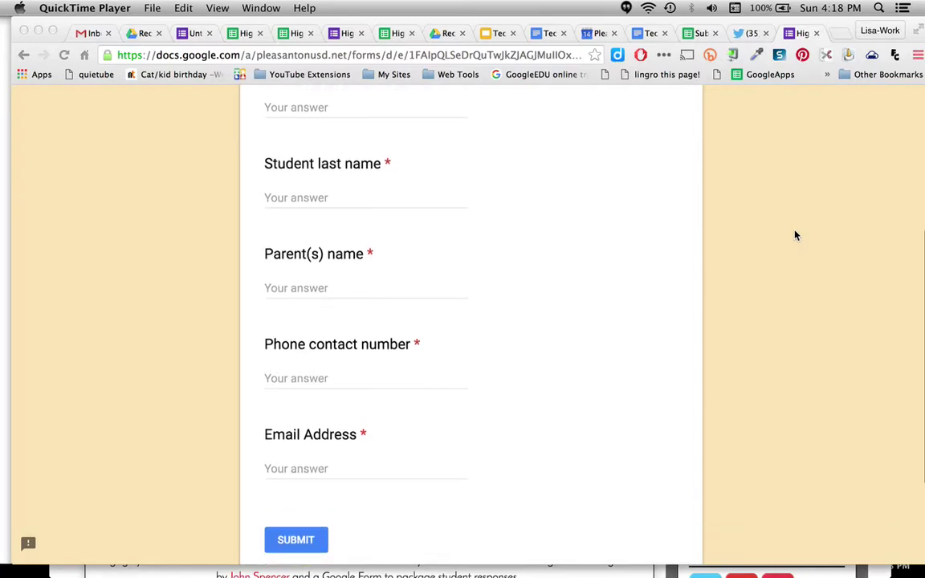